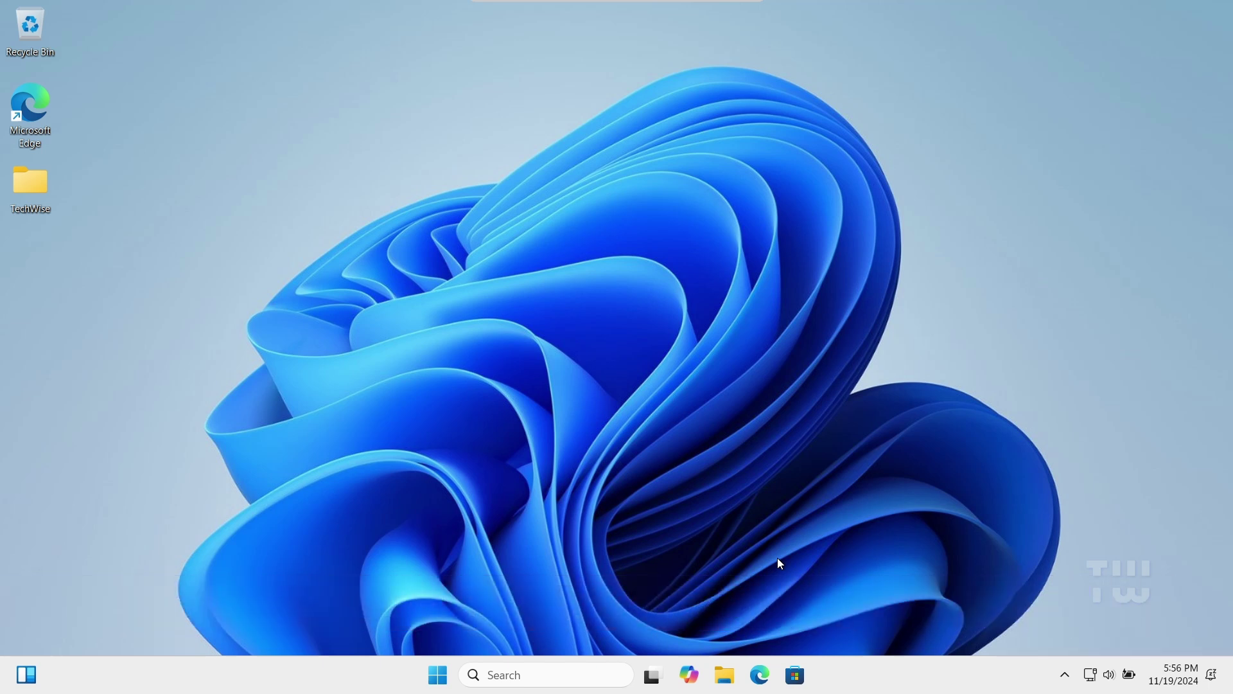
Search for appwiz.cpl to open the Programs and Features list of installed programs
{"action": "left_click", "coordinate": [571, 676]}
{"action": "type", "text": "appw"}
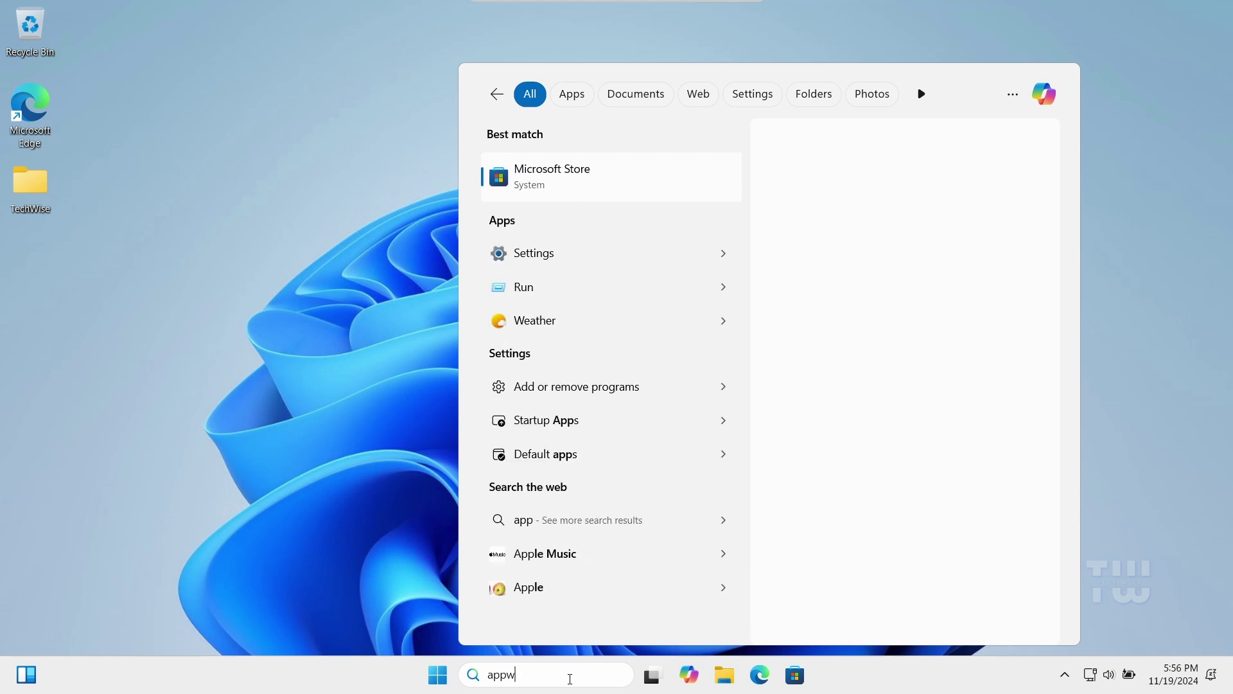
{"action": "type", "text": "iz.cp"}
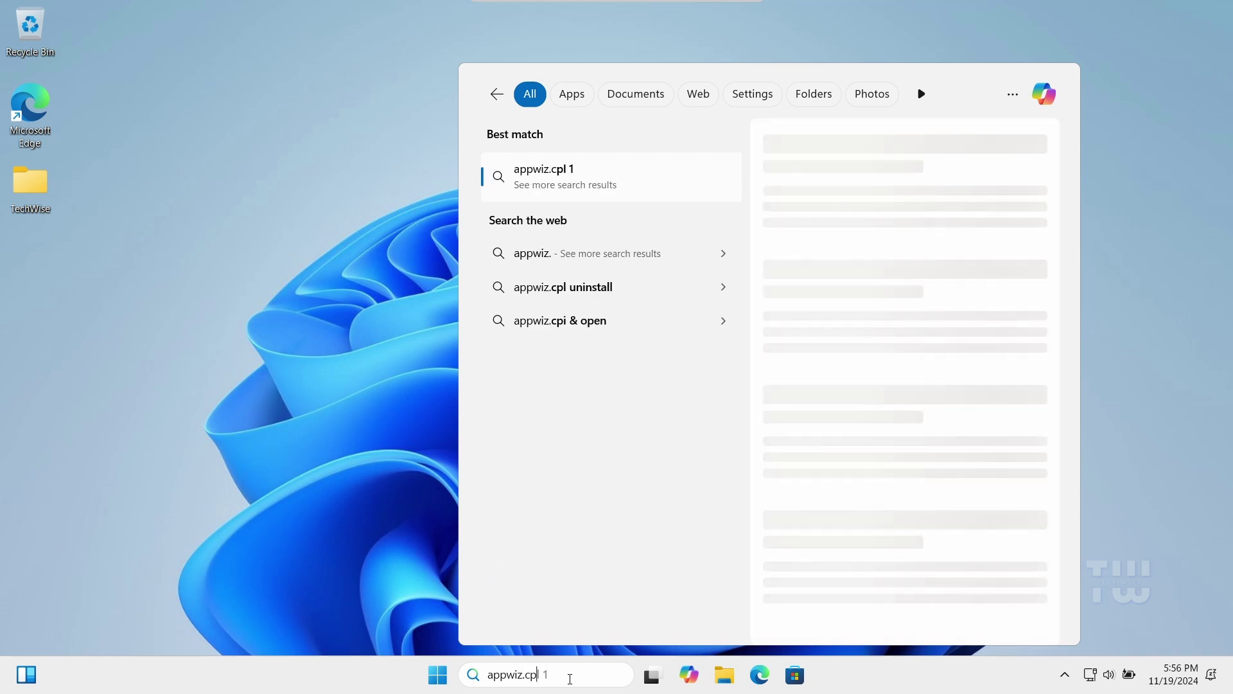
{"action": "type", "text": "l"}
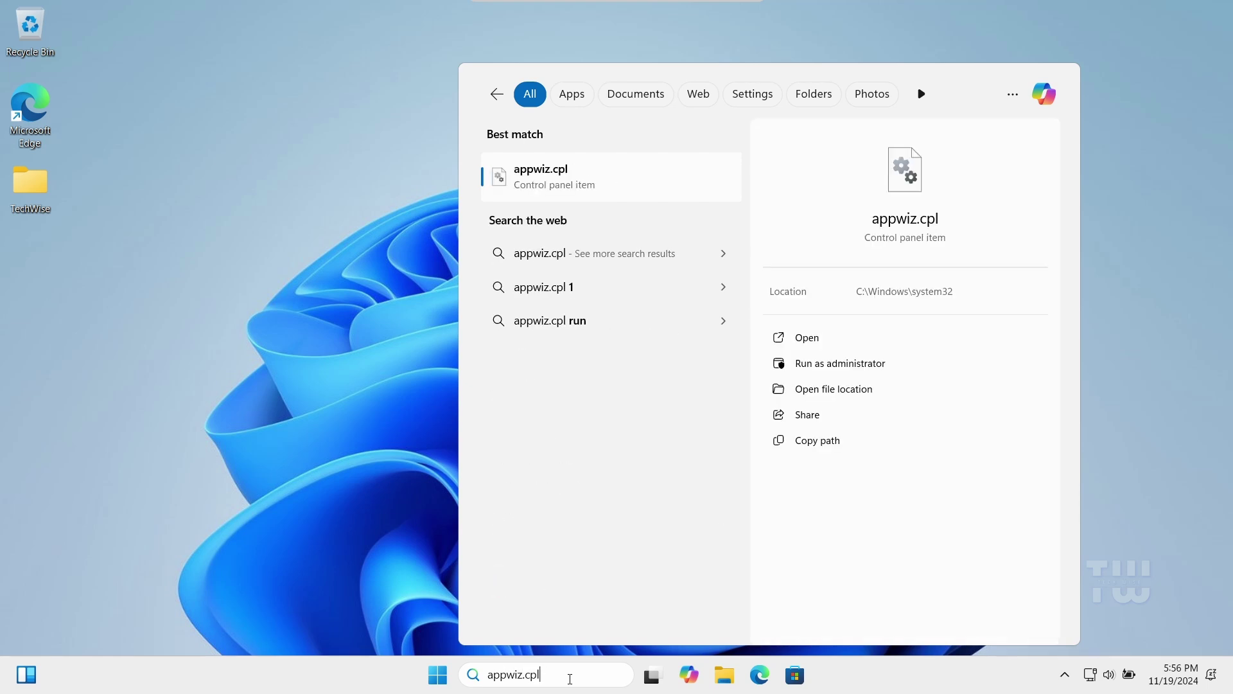
{"action": "key", "text": "Return"}
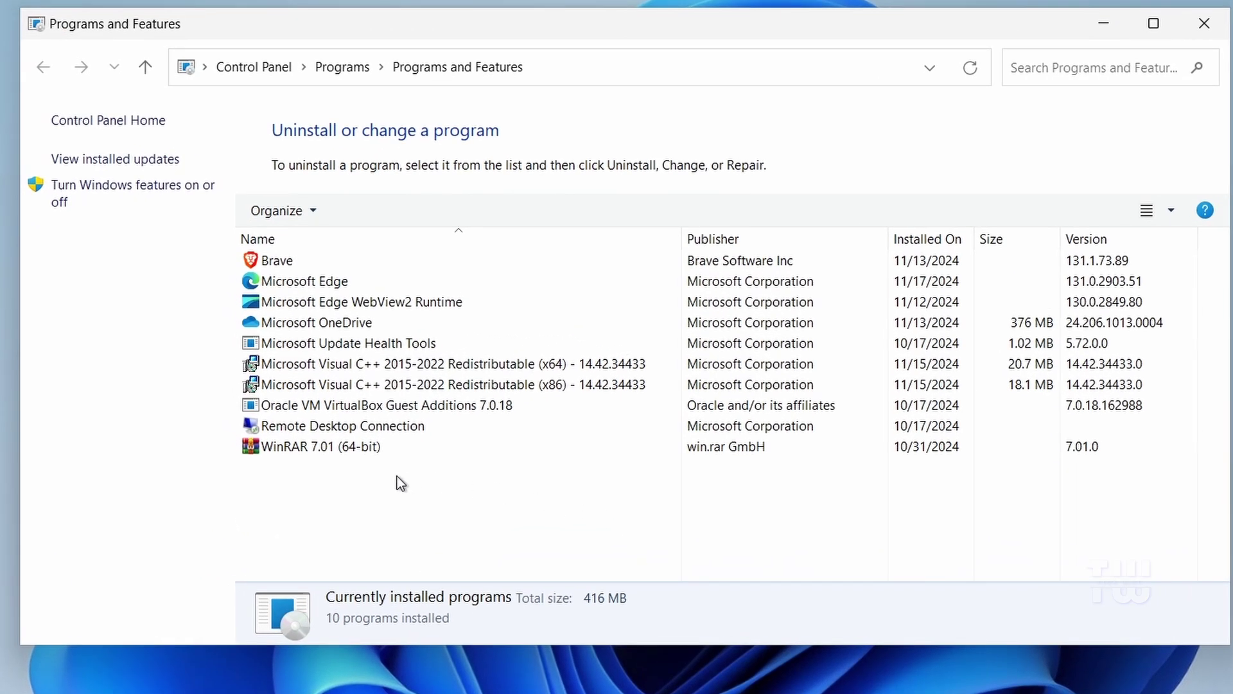
Run a Modify Setup repair on the Visual C++ 2015-2022 Redistributable (x64), approving the UAC prompt
{"action": "left_click", "coordinate": [396, 363]}
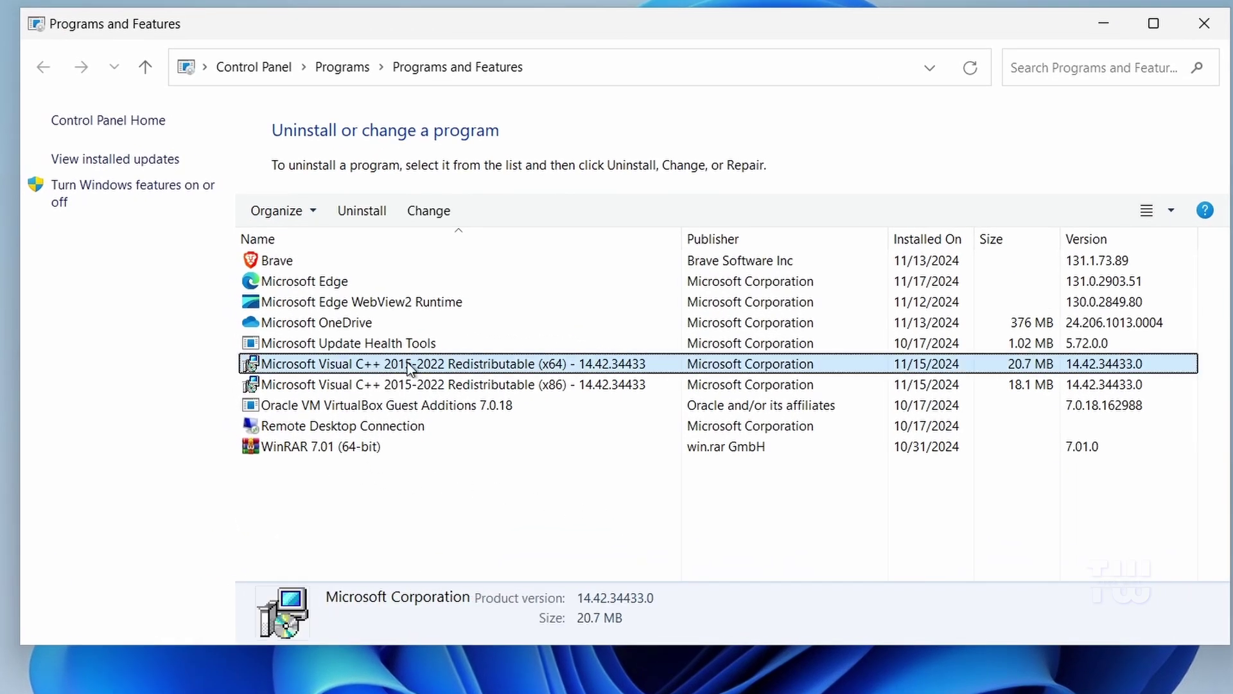
{"action": "right_click", "coordinate": [486, 369]}
{"action": "left_click", "coordinate": [537, 409]}
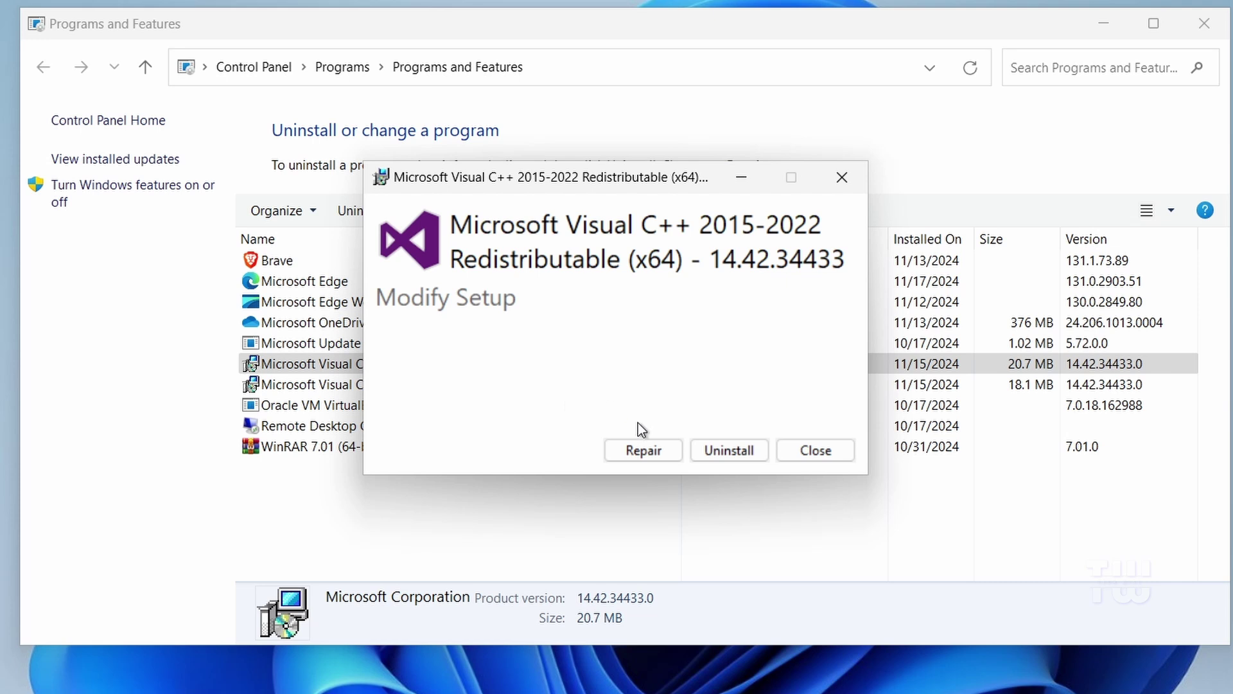
{"action": "left_click", "coordinate": [637, 449]}
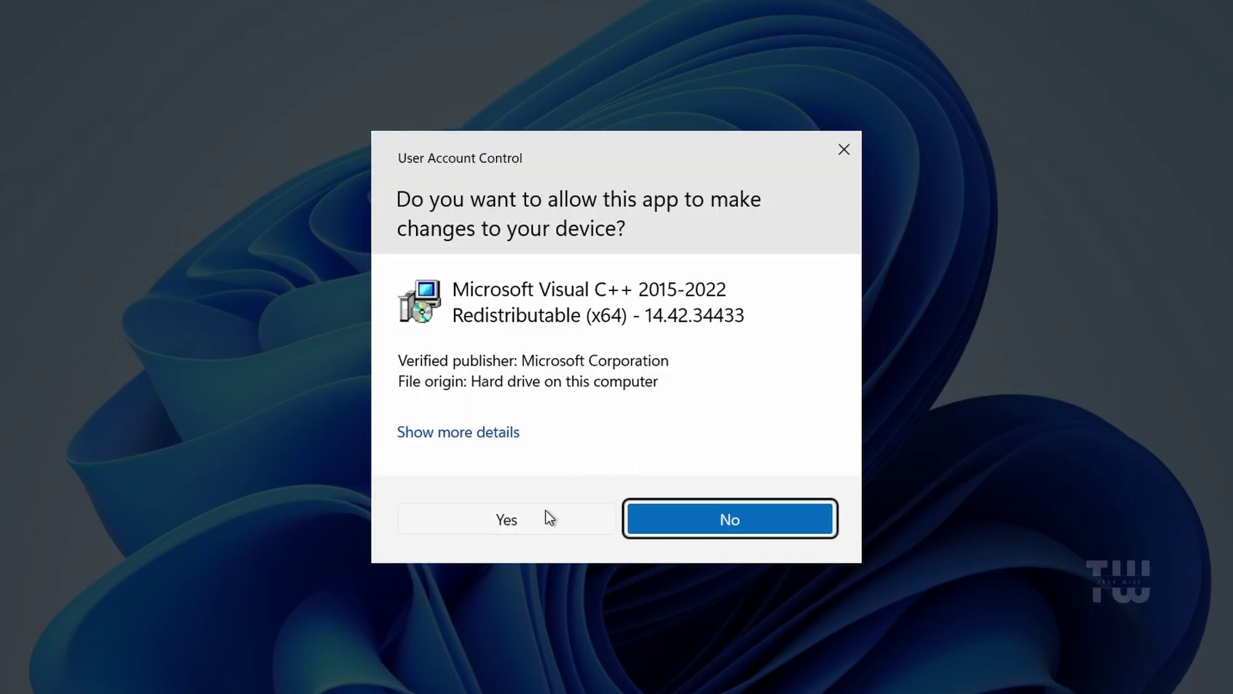
{"action": "left_click", "coordinate": [547, 518]}
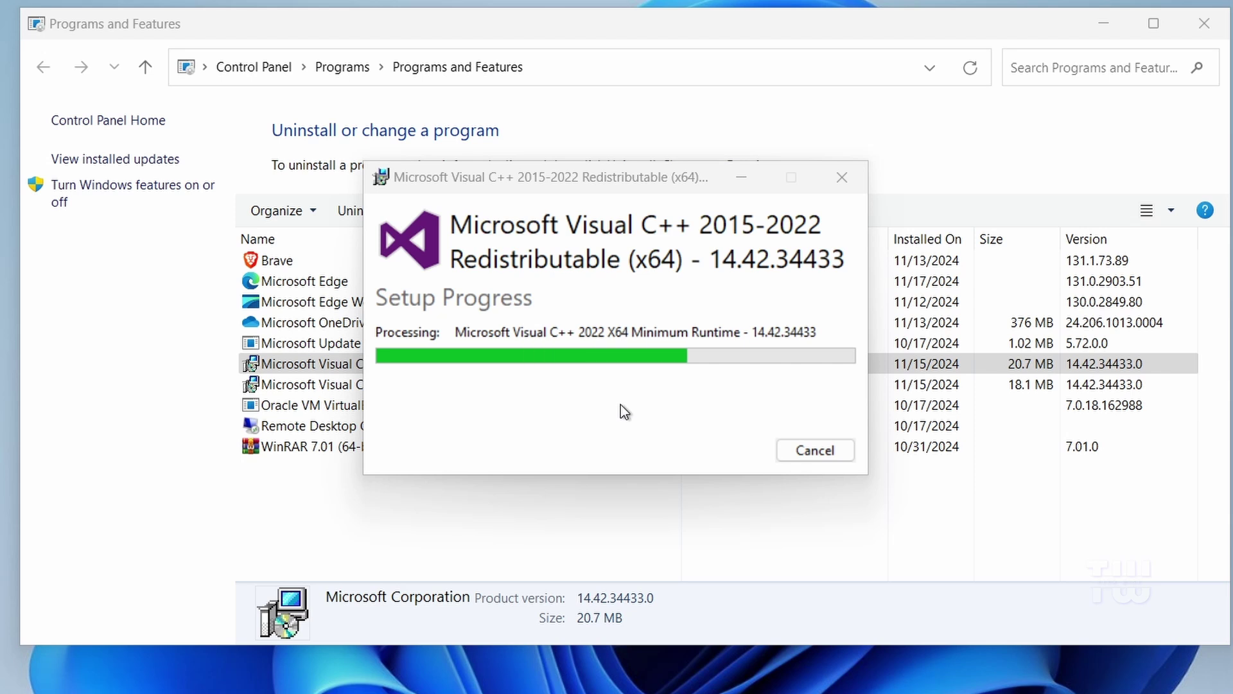
{"action": "left_click", "coordinate": [834, 453]}
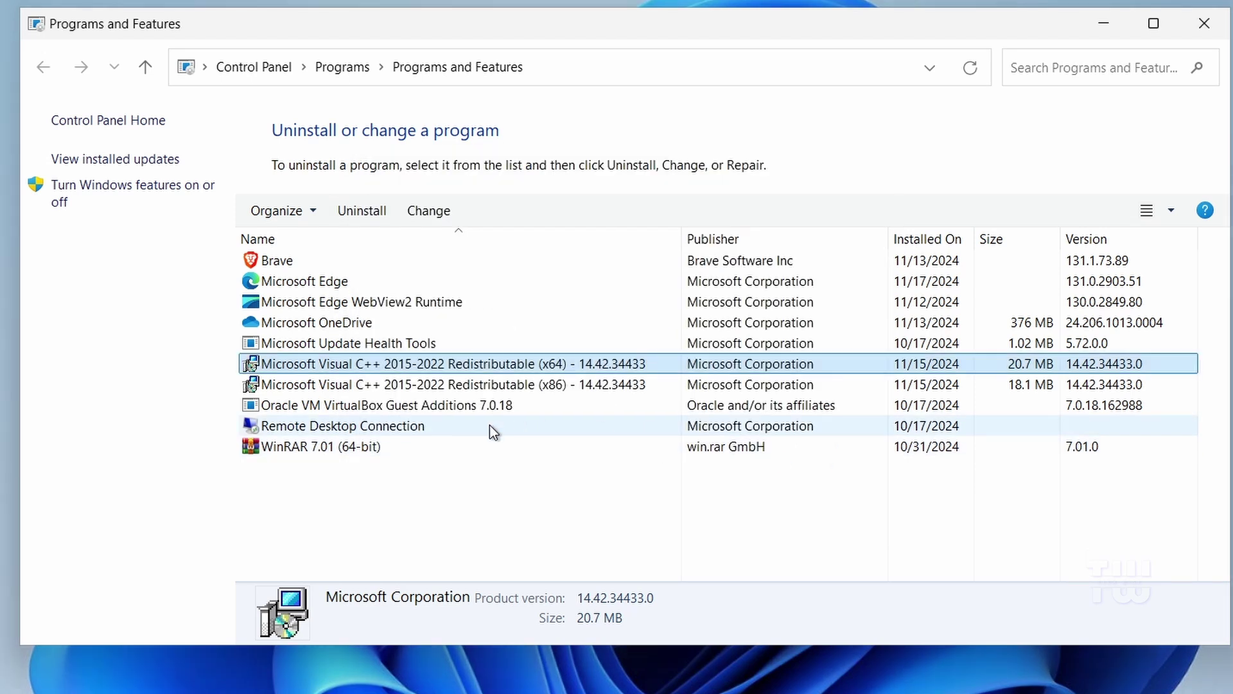
{"action": "left_click", "coordinate": [463, 385]}
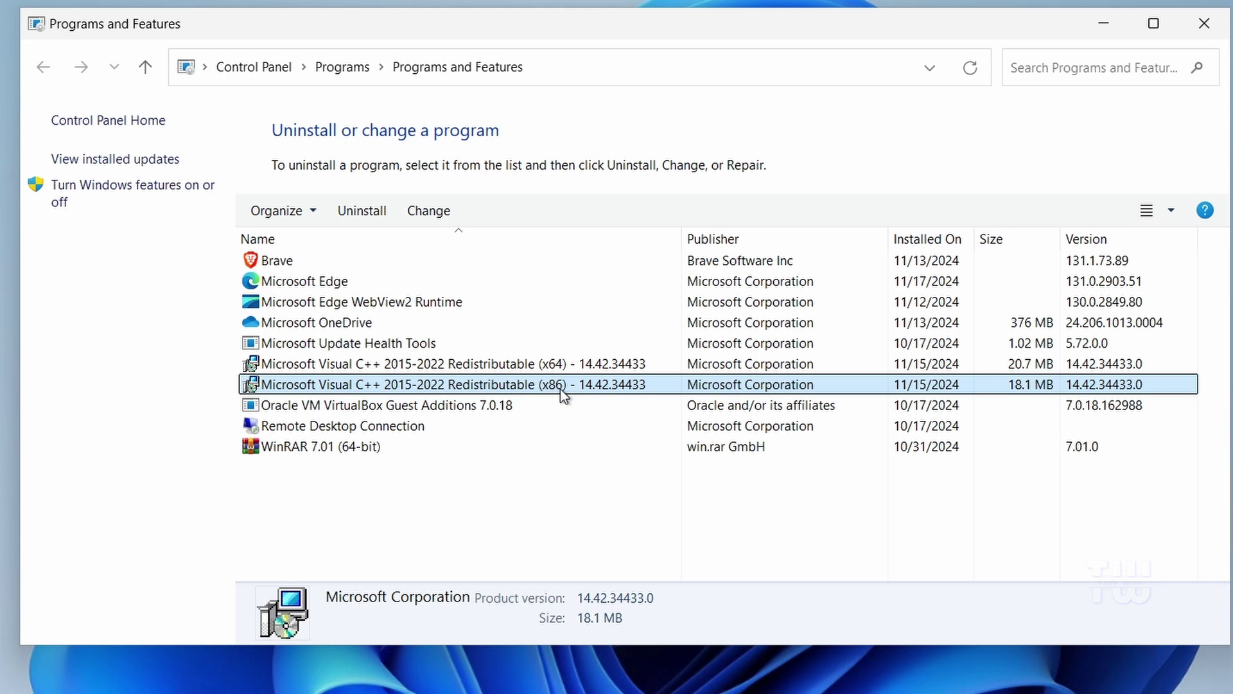
Repair the Visual C++ 2015-2022 Redistributable (x86) through its Change option and close the finished dialog
{"action": "right_click", "coordinate": [509, 388]}
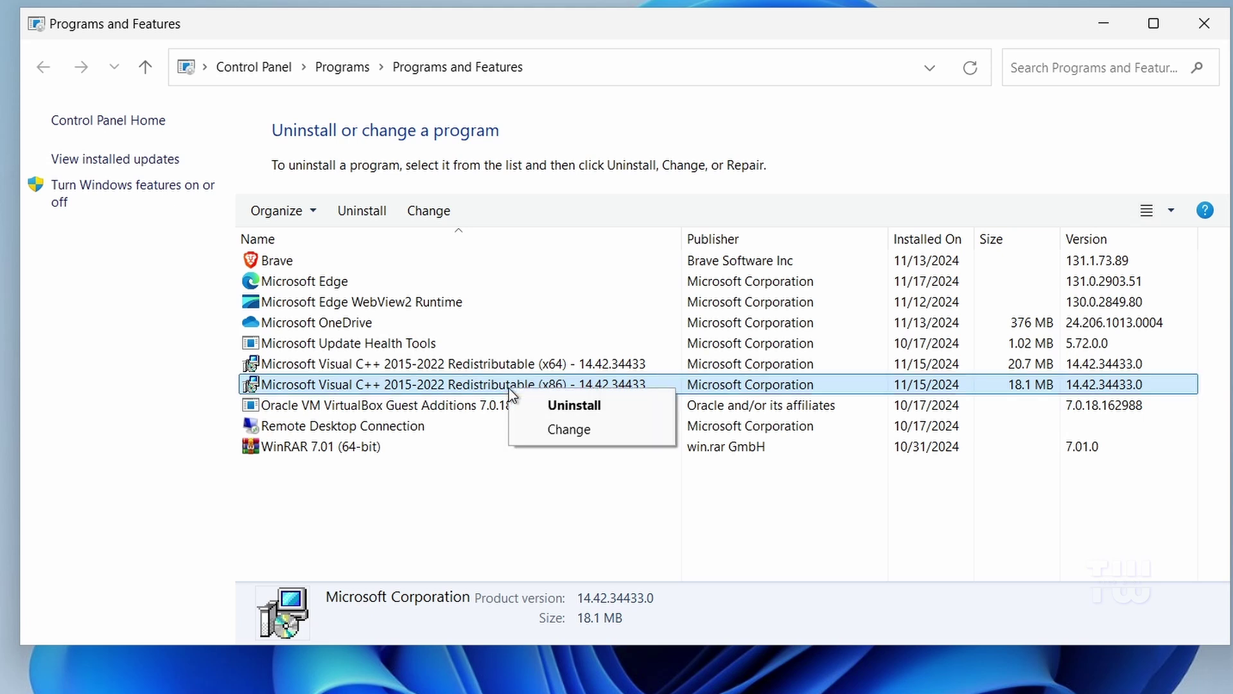
{"action": "left_click", "coordinate": [558, 429]}
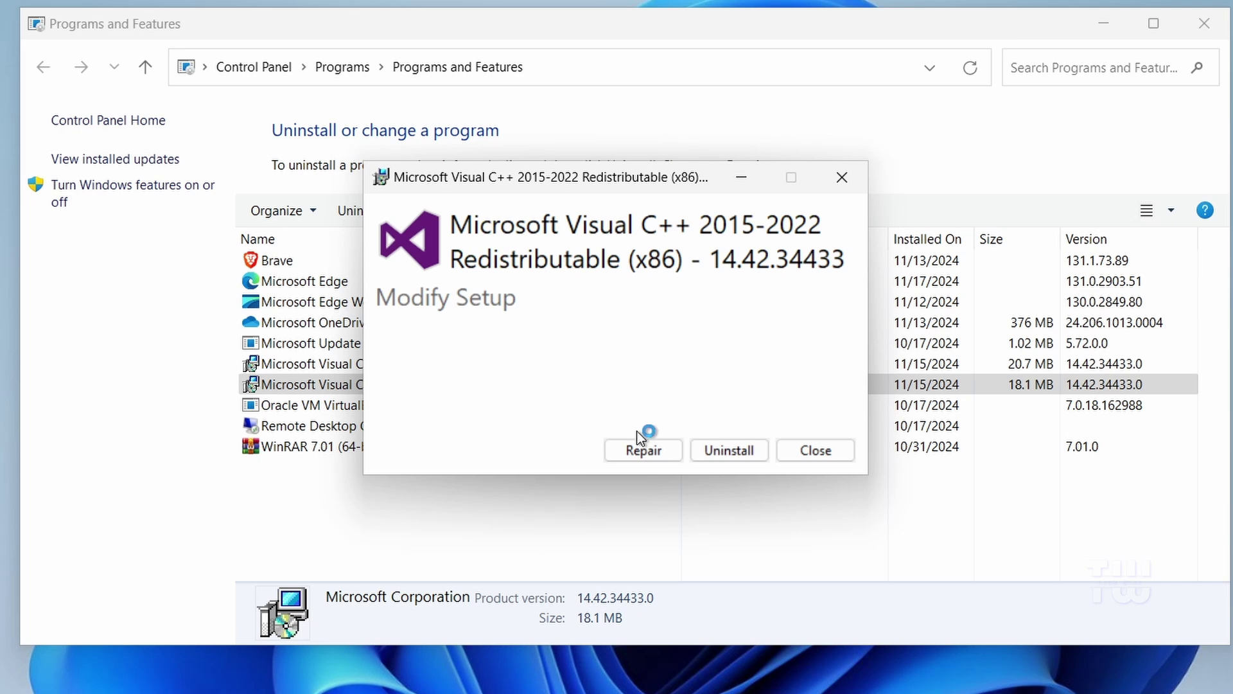
{"action": "left_click", "coordinate": [646, 448]}
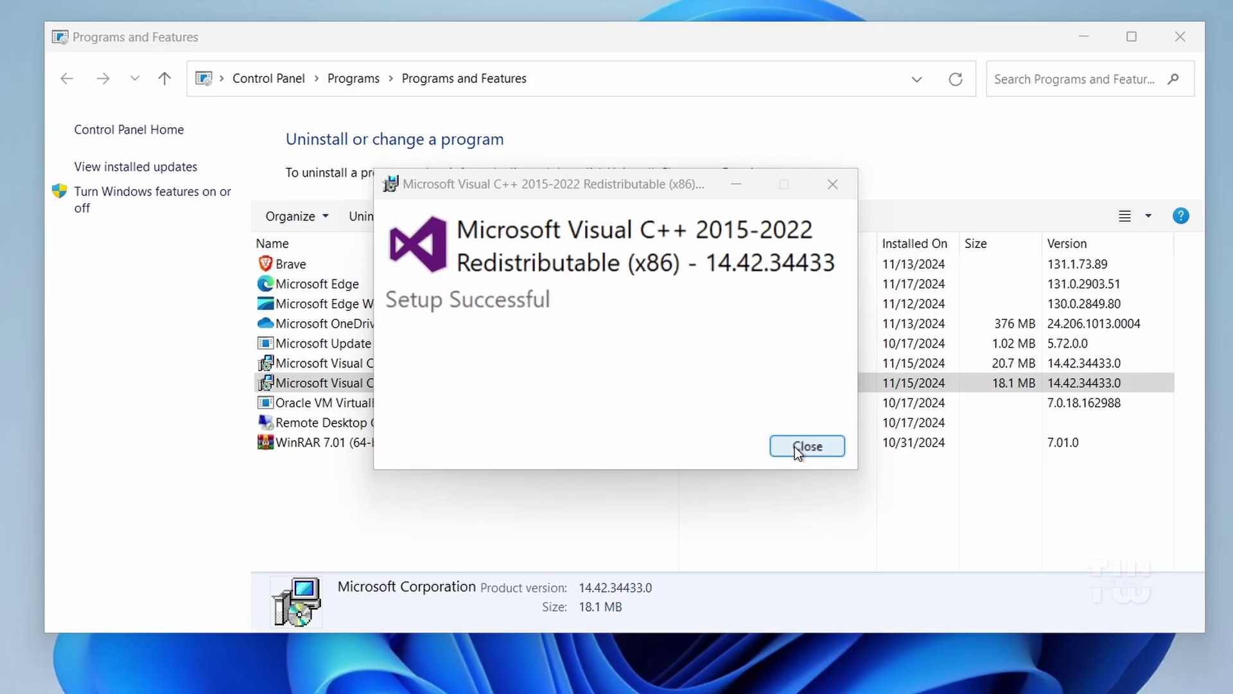
{"action": "left_click", "coordinate": [798, 449]}
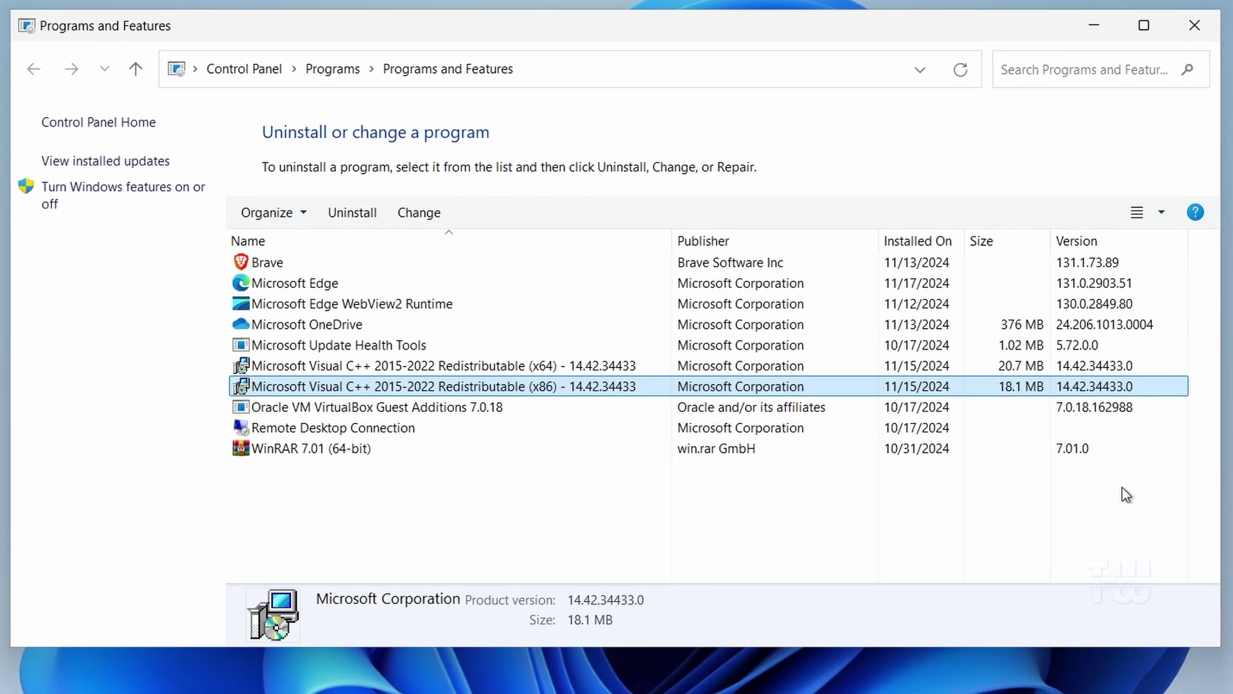
Uninstall the Visual C++ 2015-2022 Redistributable (x64), then close Programs and Features
{"action": "right_click", "coordinate": [519, 365]}
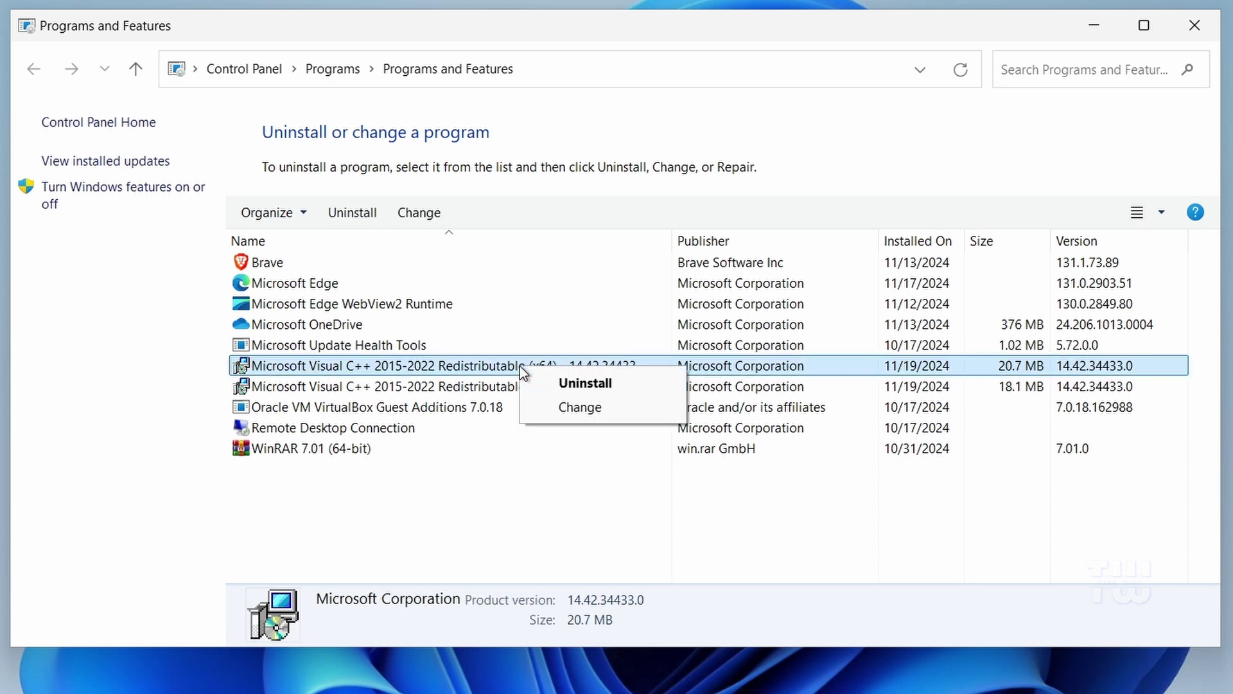
{"action": "left_click", "coordinate": [568, 383]}
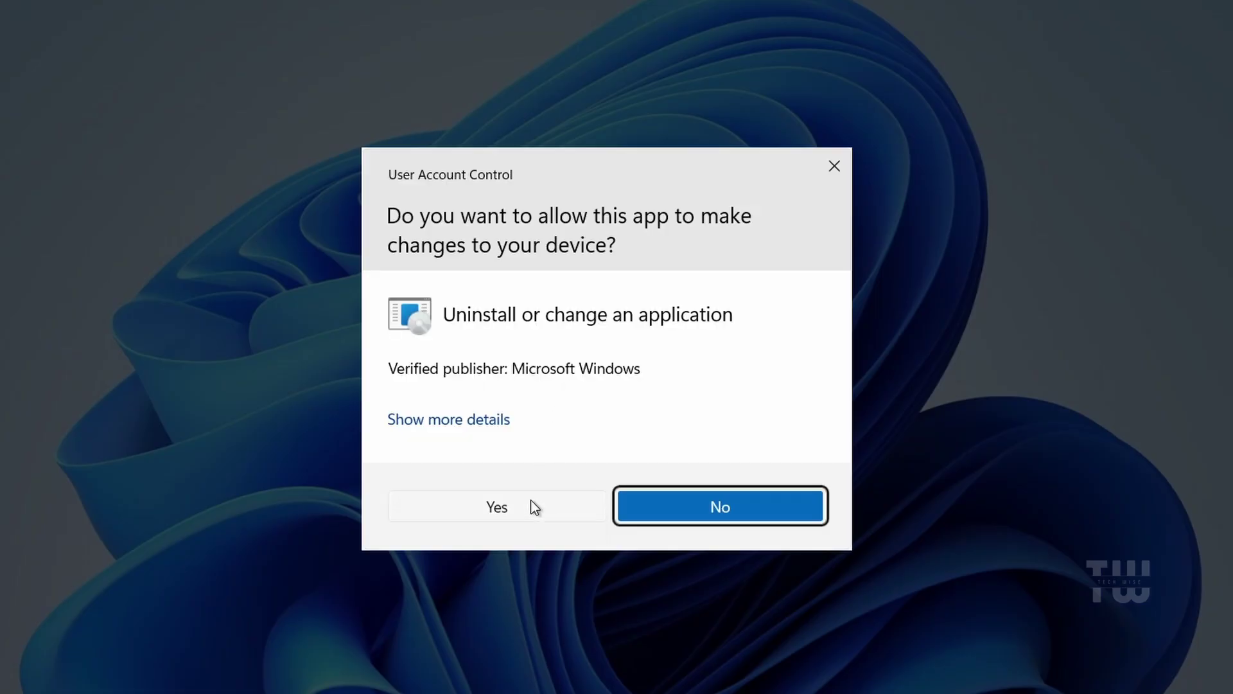
{"action": "left_click", "coordinate": [530, 503]}
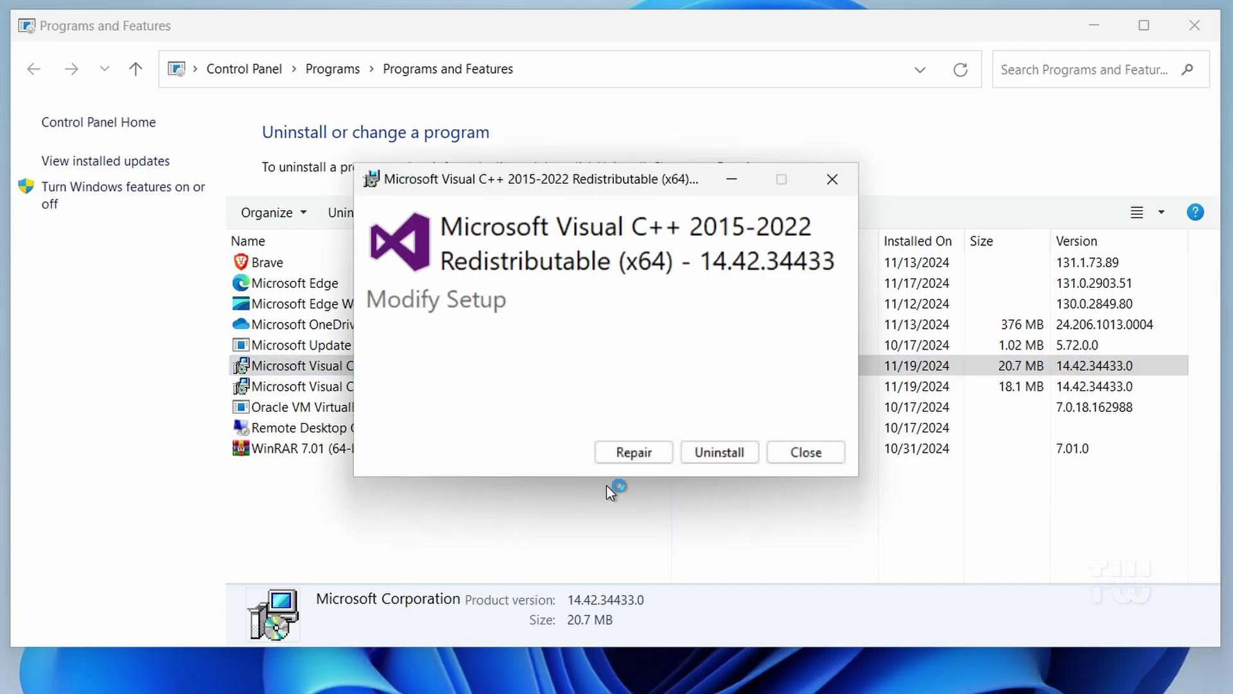
{"action": "left_click", "coordinate": [703, 454]}
{"action": "left_click", "coordinate": [828, 454]}
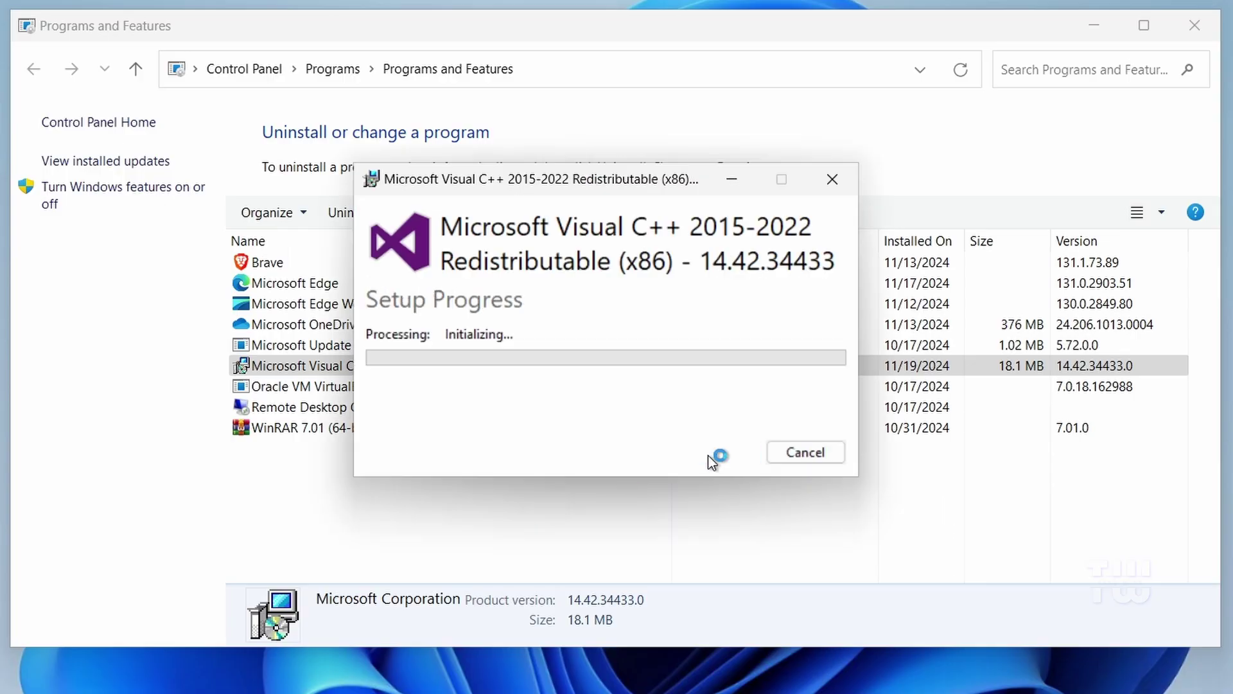
{"action": "left_click", "coordinate": [794, 453]}
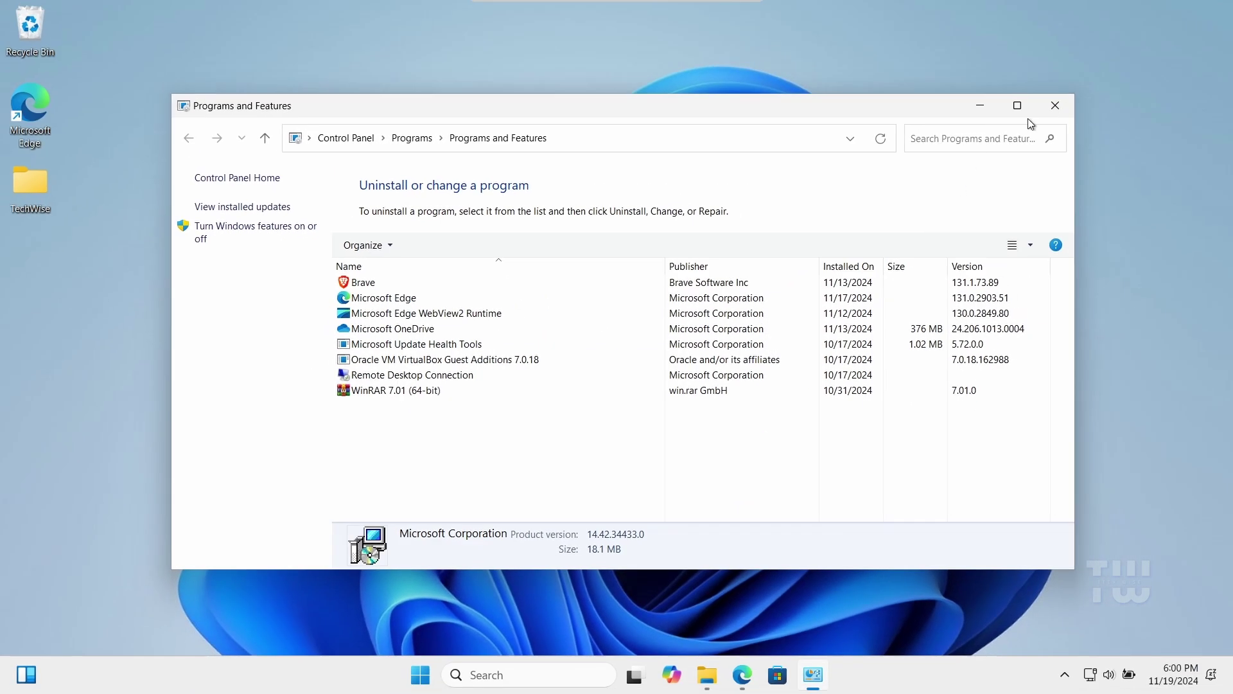
{"action": "left_click", "coordinate": [1054, 105]}
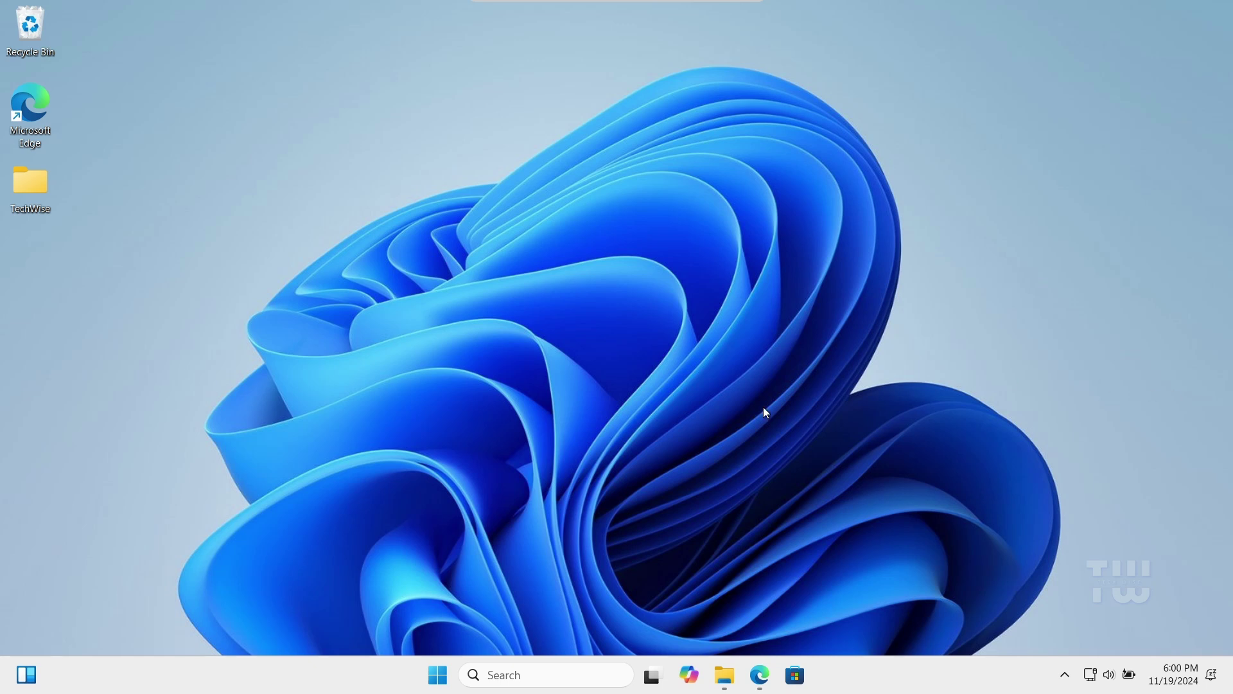
Download the X86 and X64 Visual C++ Redistributable installers from the Learn page in Edge
{"action": "left_click", "coordinate": [760, 675]}
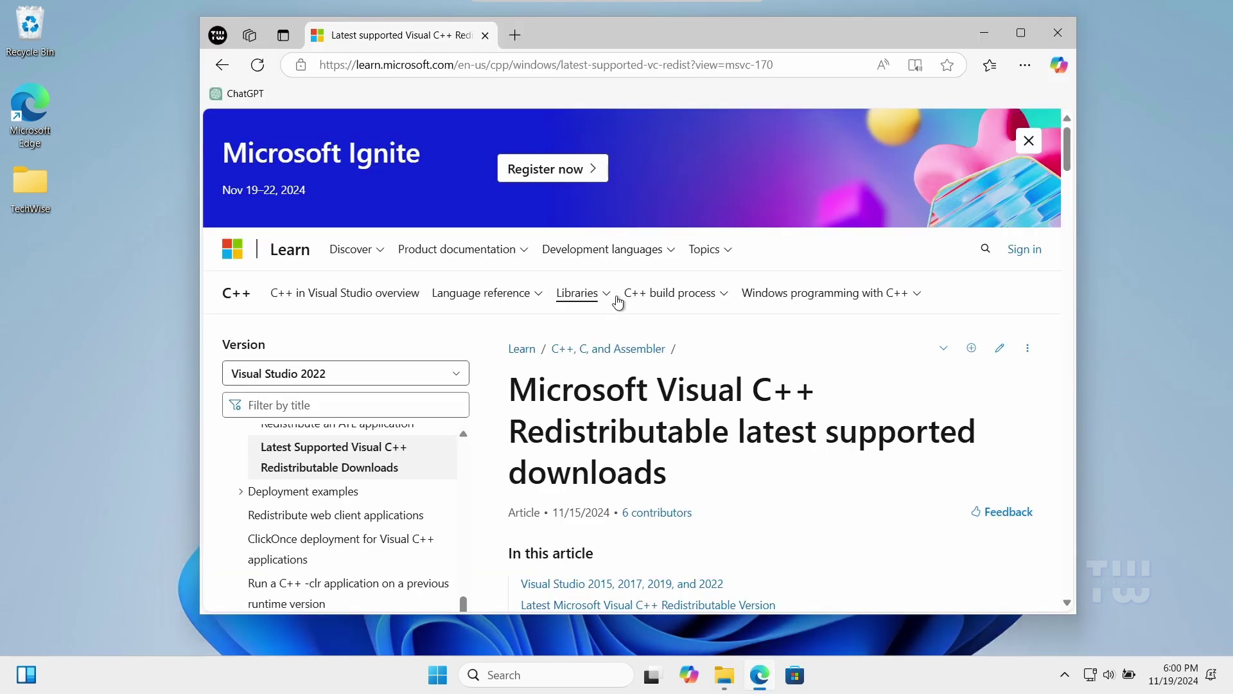
{"action": "scroll", "coordinate": [619, 363], "scroll_direction": "down", "scroll_amount": 5}
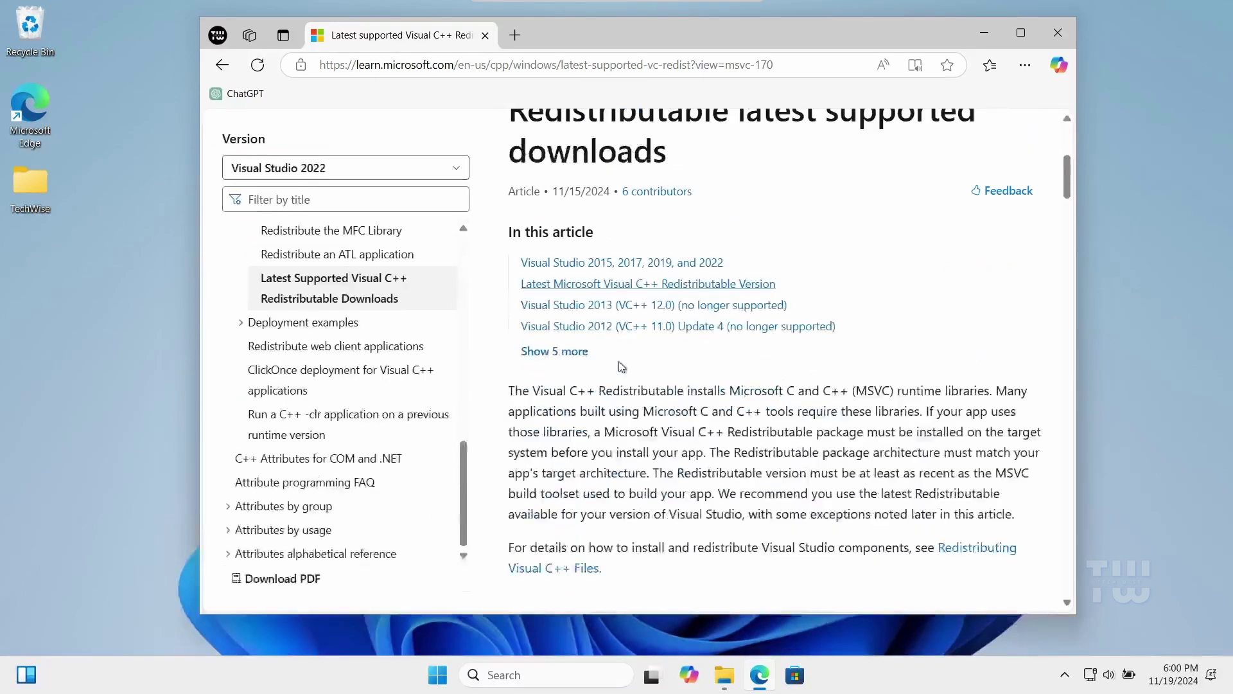
{"action": "scroll", "coordinate": [620, 360], "scroll_direction": "down", "scroll_amount": 15}
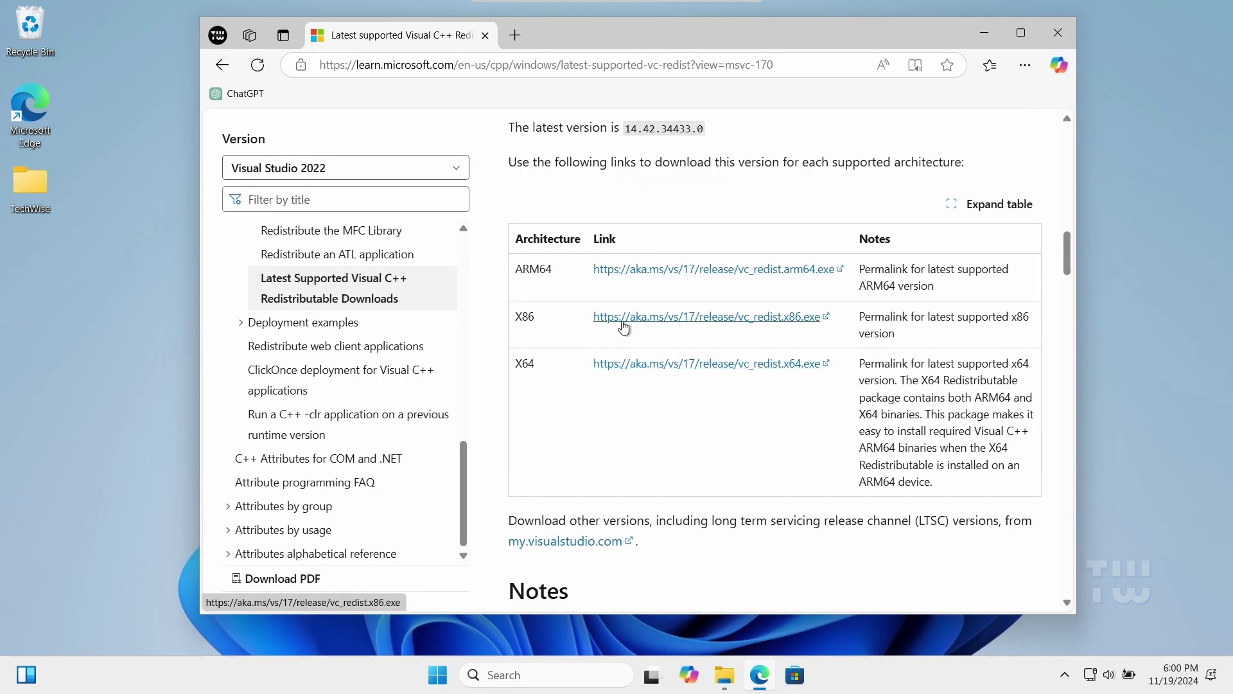
{"action": "left_click", "coordinate": [667, 327]}
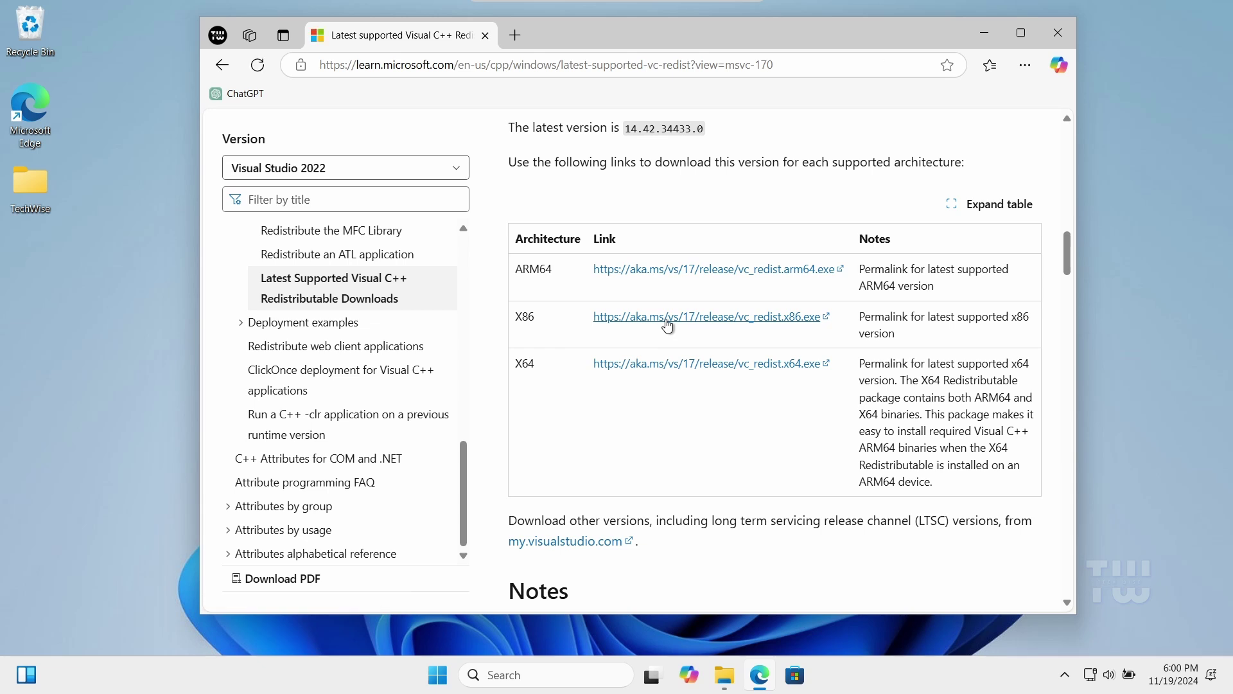
{"action": "left_click", "coordinate": [666, 365]}
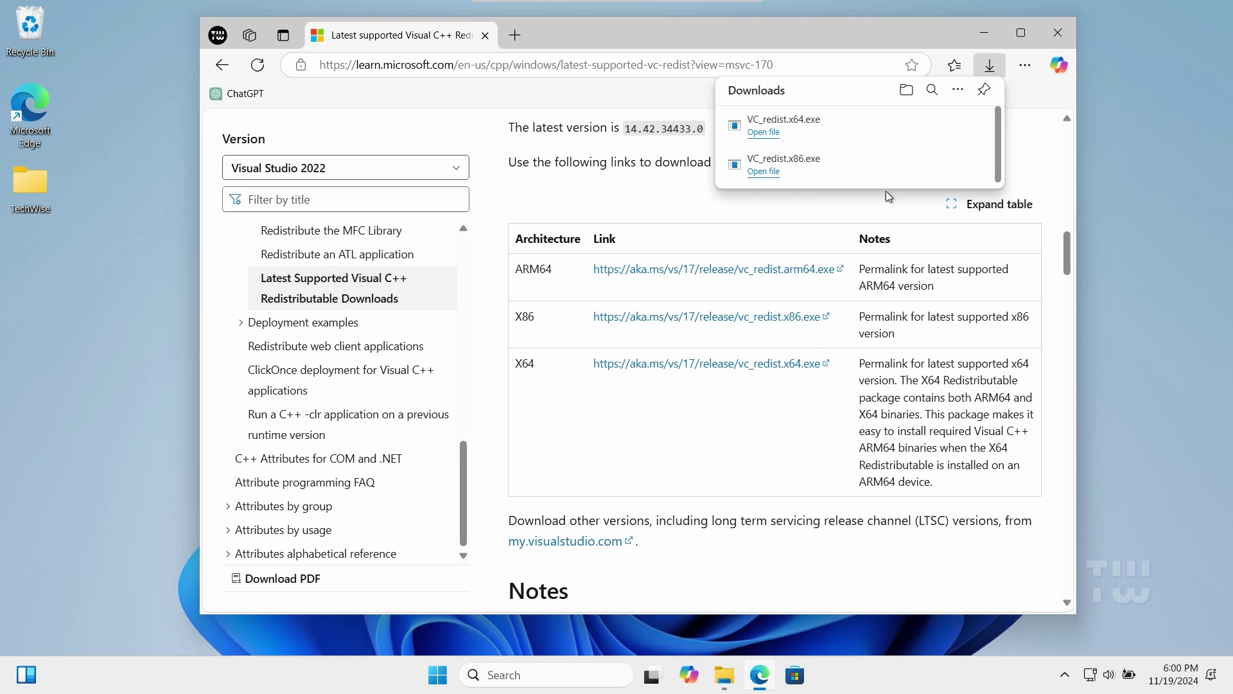
From Downloads, install VC_redist.x86.exe, then accept the license and install VC_redist.x64.exe
{"action": "left_click", "coordinate": [906, 90]}
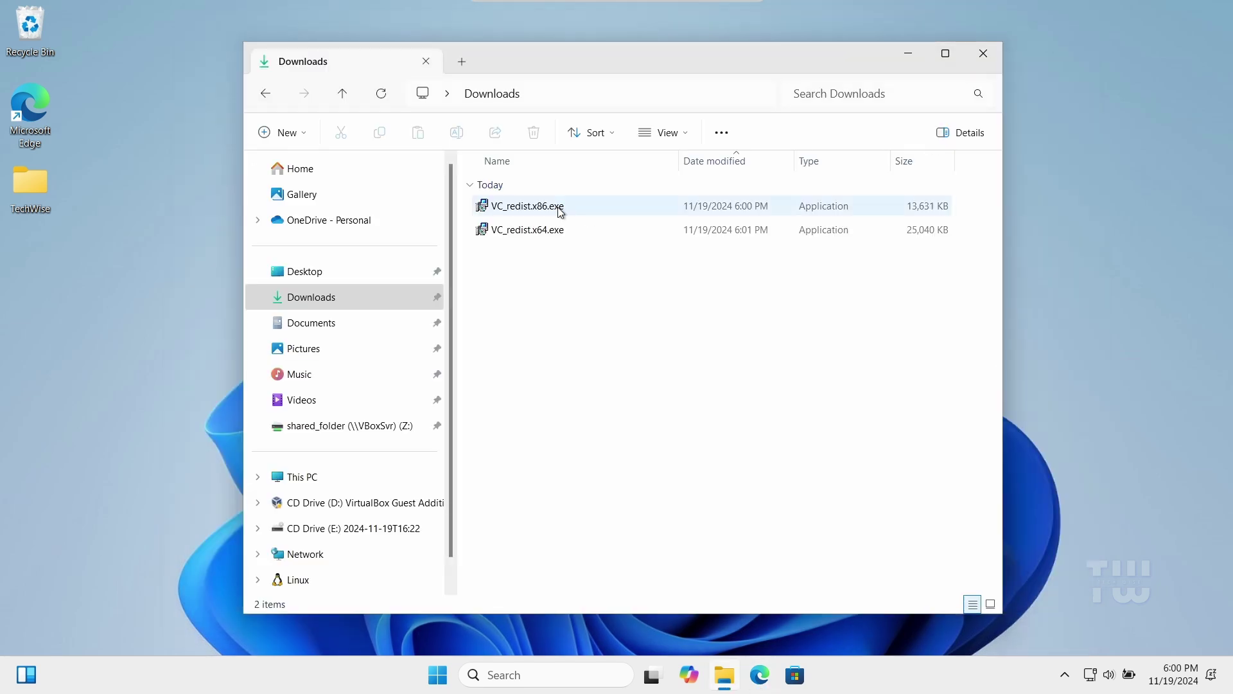
{"action": "double_click", "coordinate": [563, 207]}
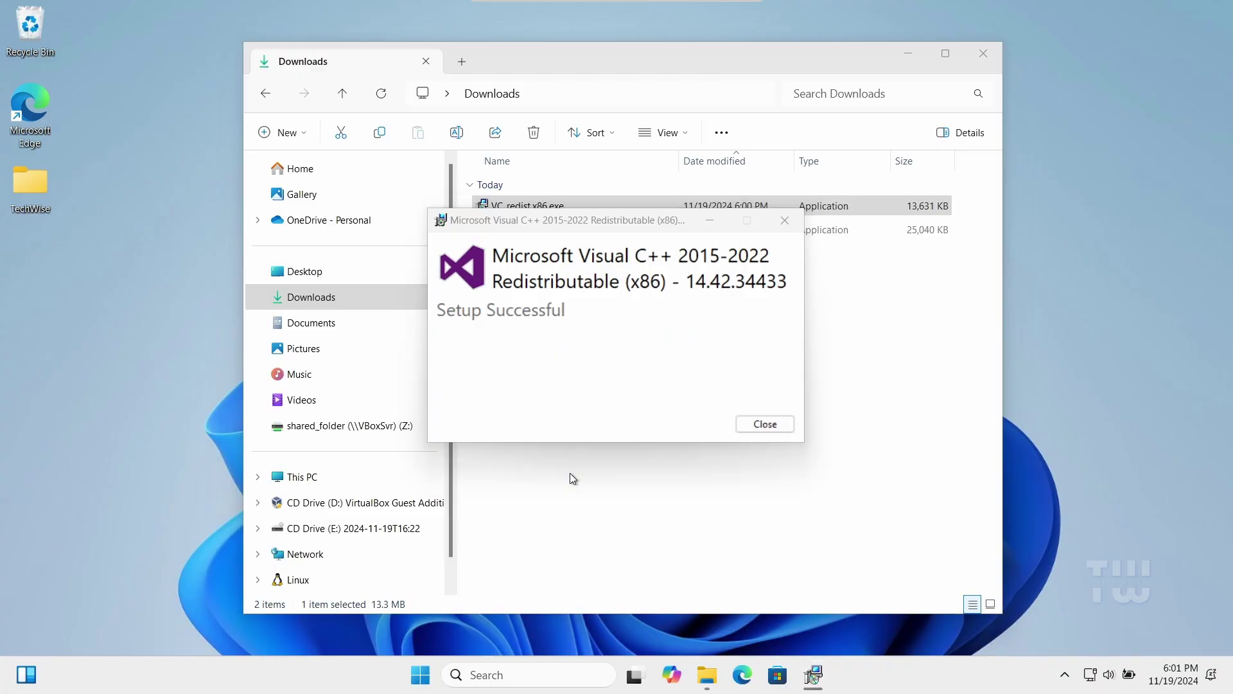
{"action": "left_click", "coordinate": [765, 424]}
{"action": "double_click", "coordinate": [542, 230]}
{"action": "left_click", "coordinate": [444, 393]}
{"action": "left_click", "coordinate": [696, 423]}
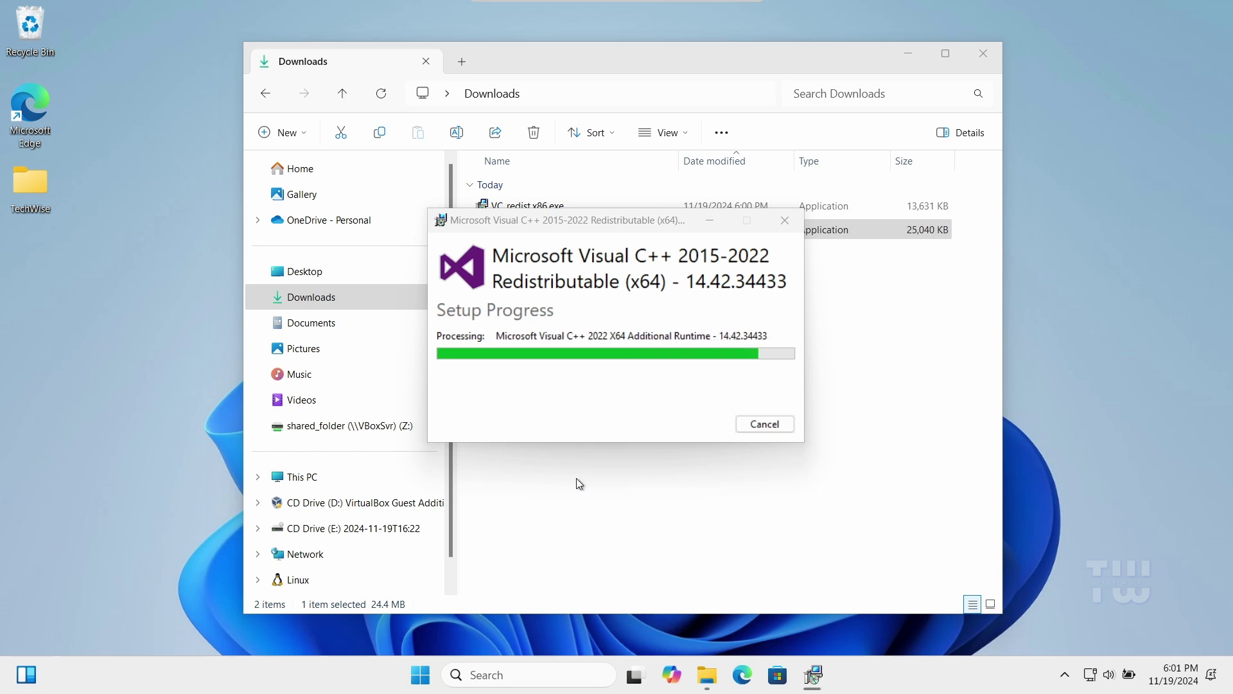
{"action": "left_click", "coordinate": [765, 424]}
Close File Explorer and choose Restart from the Start menu's Power options
{"action": "left_click", "coordinate": [987, 52]}
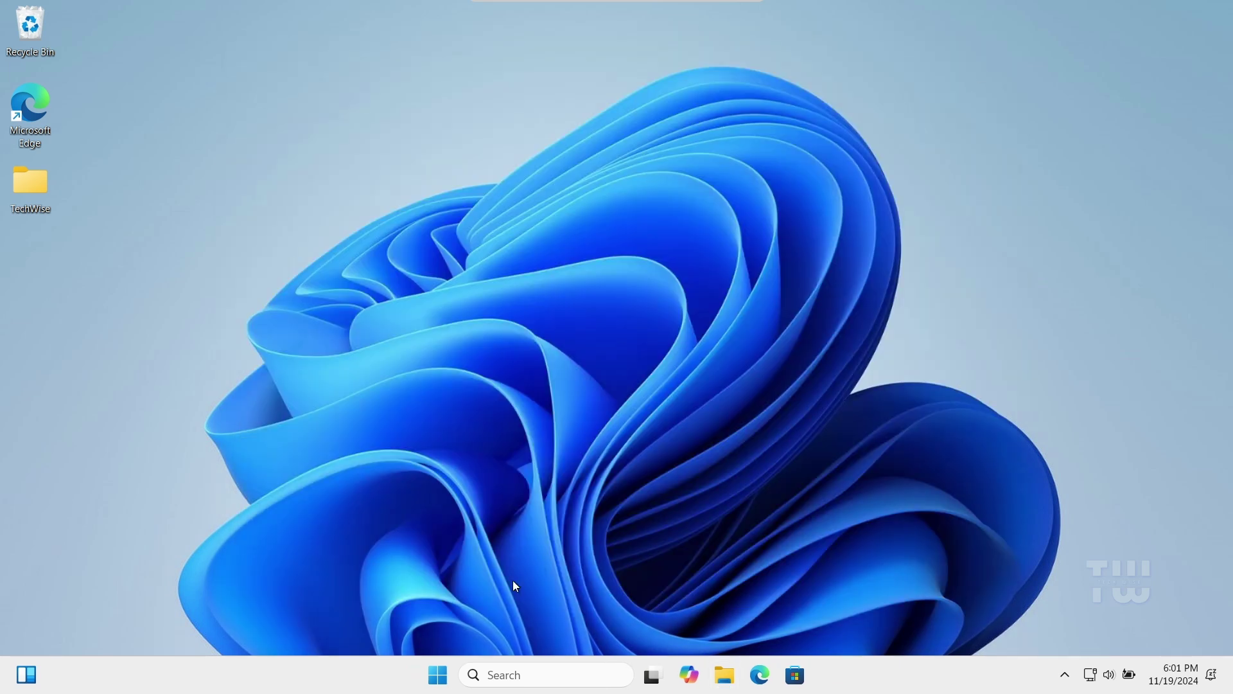
{"action": "left_click", "coordinate": [443, 675]}
{"action": "left_click", "coordinate": [817, 618]}
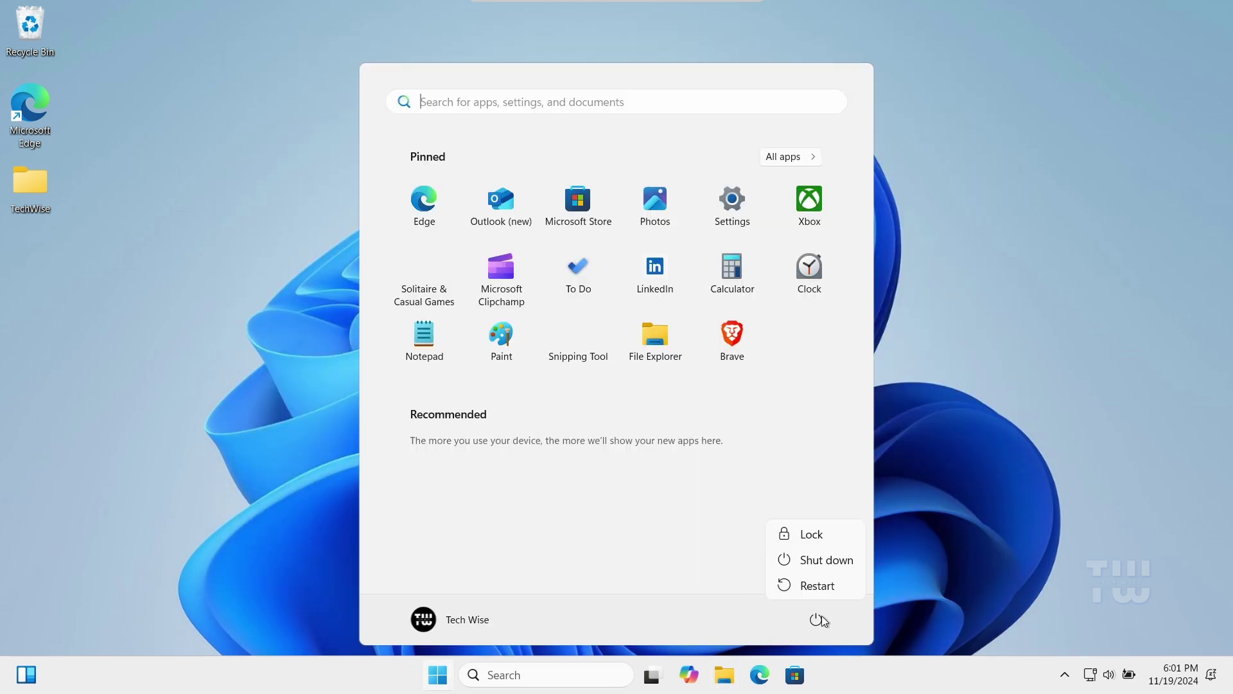
{"action": "left_click", "coordinate": [857, 584]}
{"action": "left_click", "coordinate": [918, 584]}
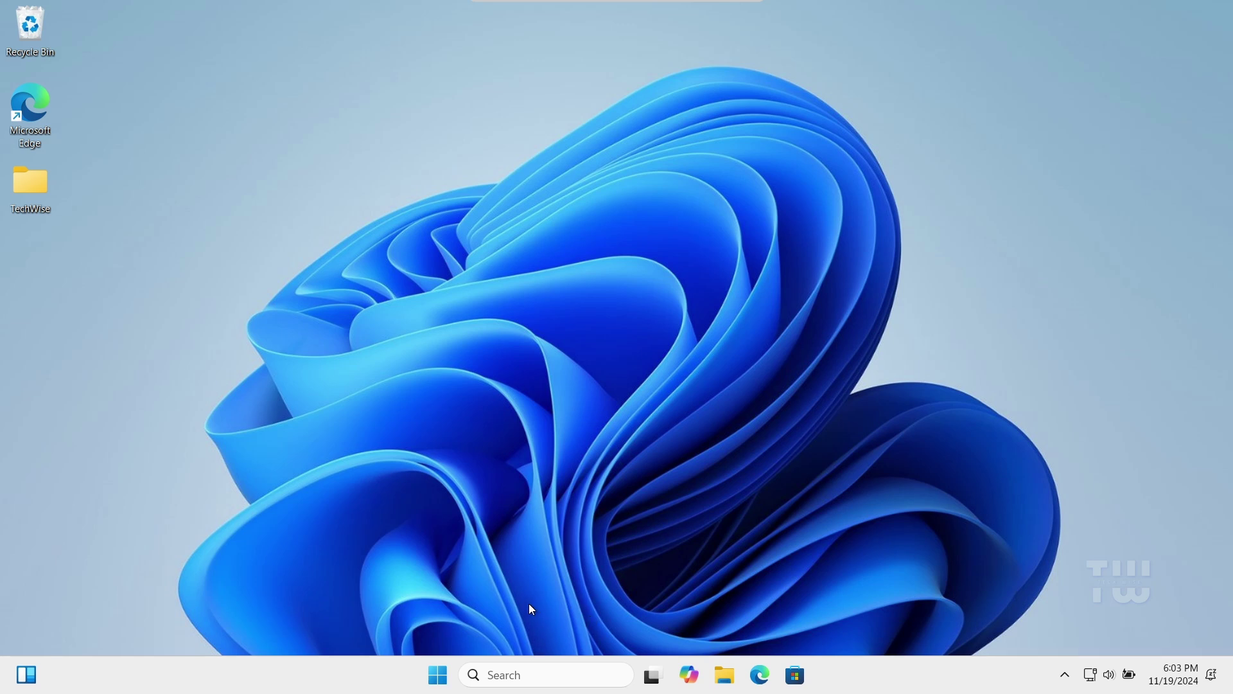
Search for cmd and run Command Prompt as administrator, approving the UAC prompt
{"action": "left_click", "coordinate": [524, 673]}
{"action": "type", "text": "cmd"}
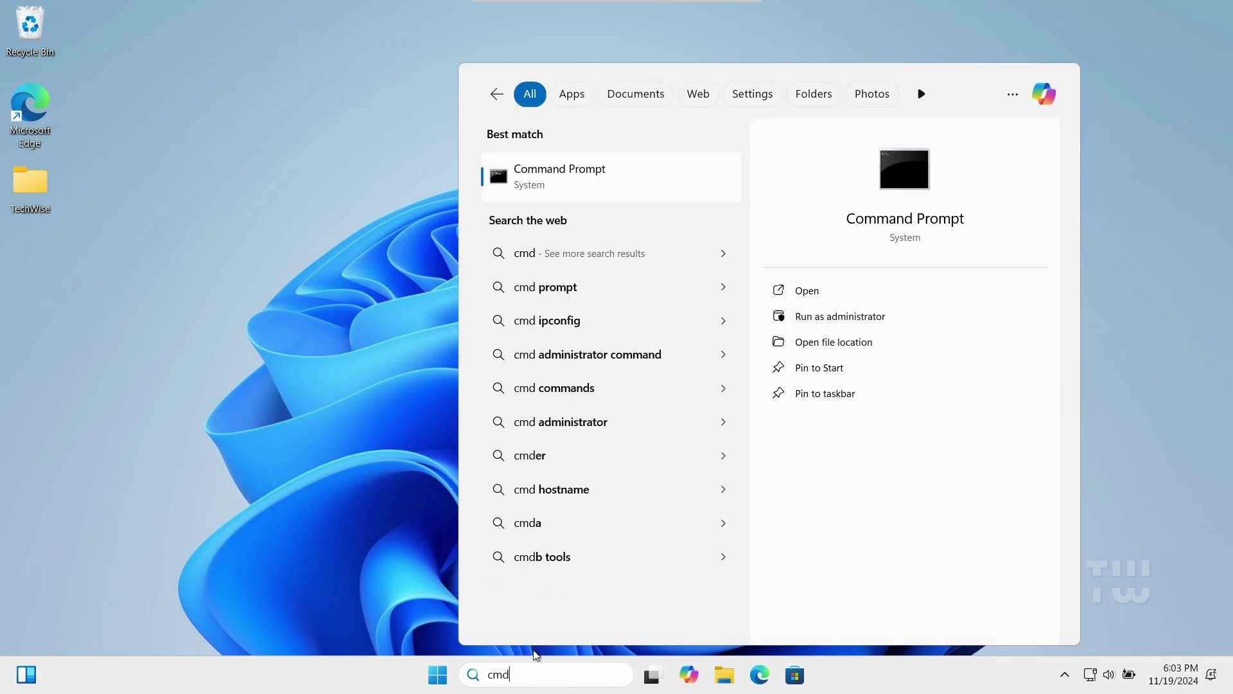
{"action": "right_click", "coordinate": [647, 176]}
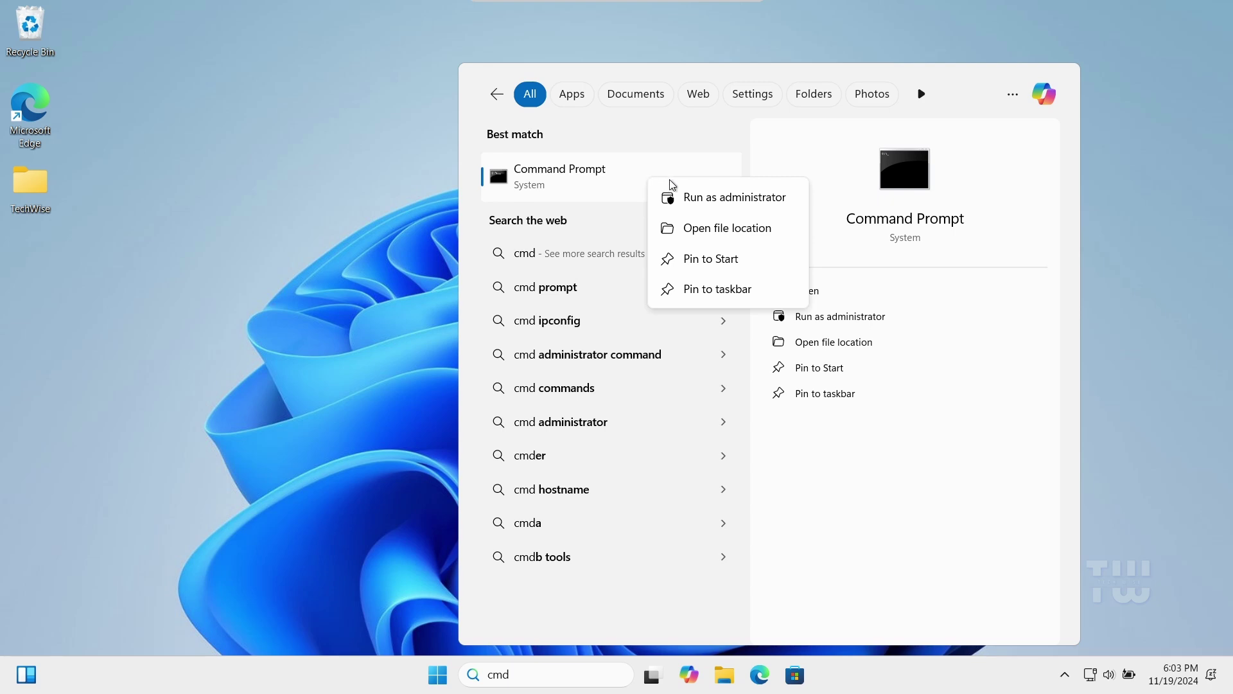
{"action": "left_click", "coordinate": [716, 196]}
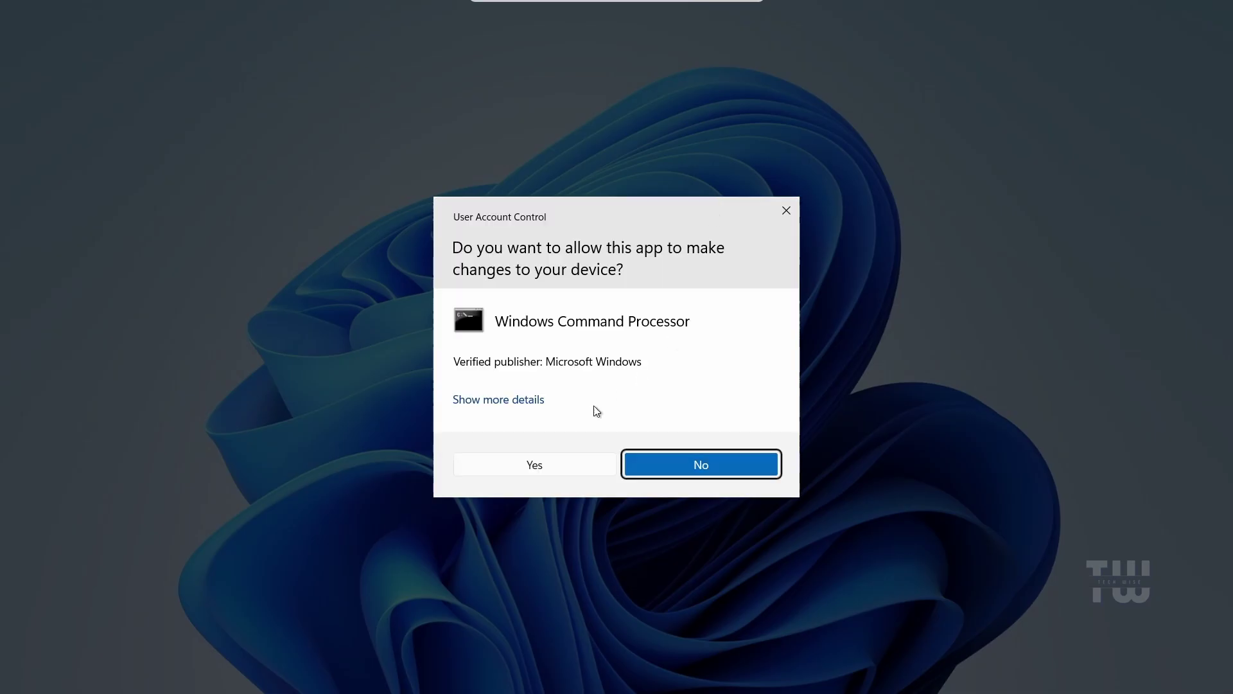
{"action": "left_click", "coordinate": [563, 463]}
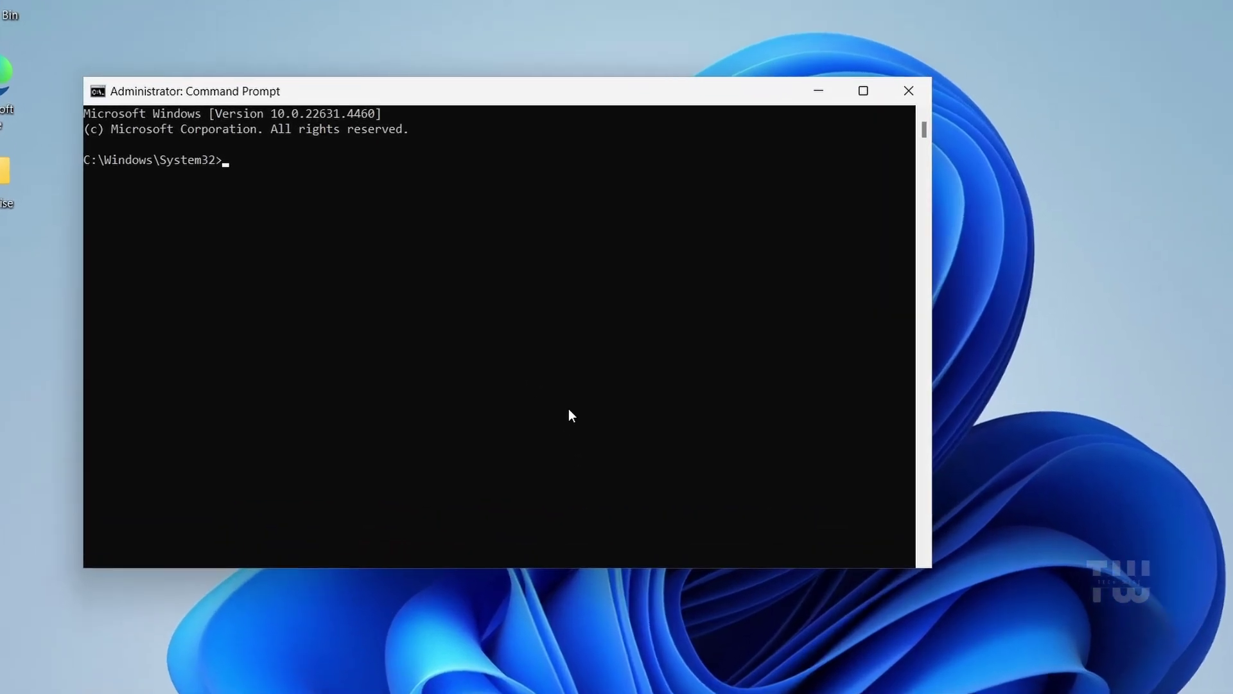
Run sfc /scannow and highlight the line reporting corrupt files successfully repaired
{"action": "type", "text": "sfc /"}
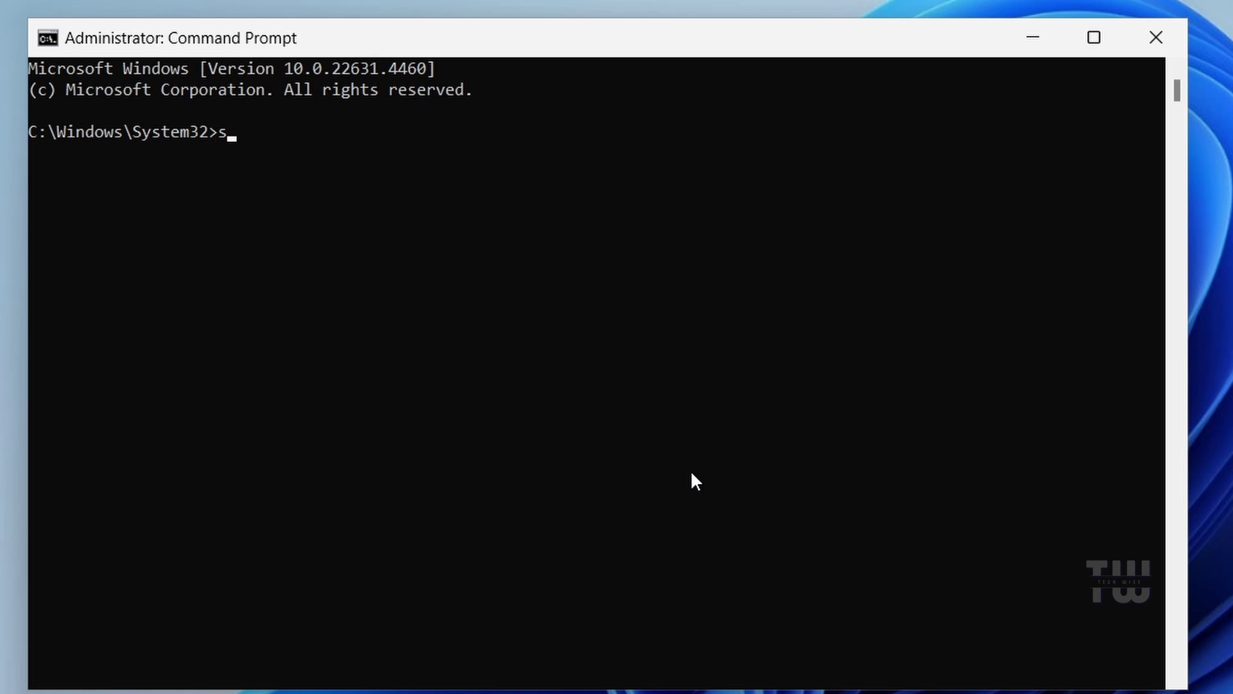
{"action": "type", "text": "scannow"}
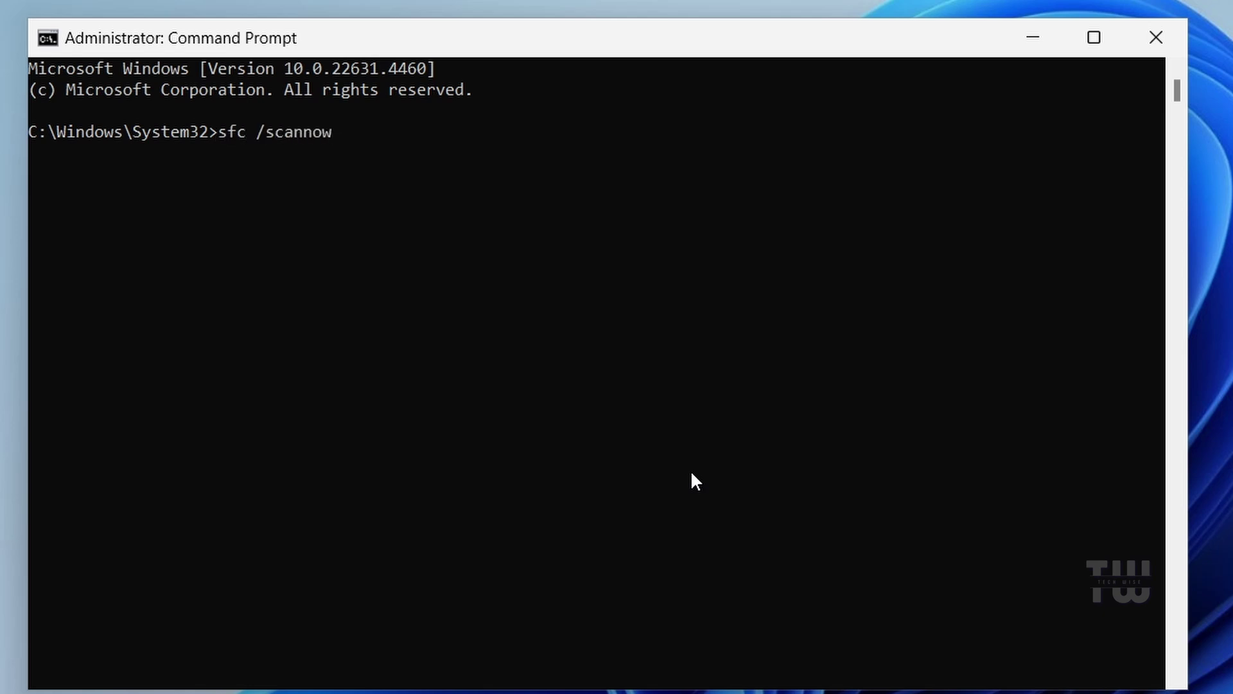
{"action": "key", "text": "Return"}
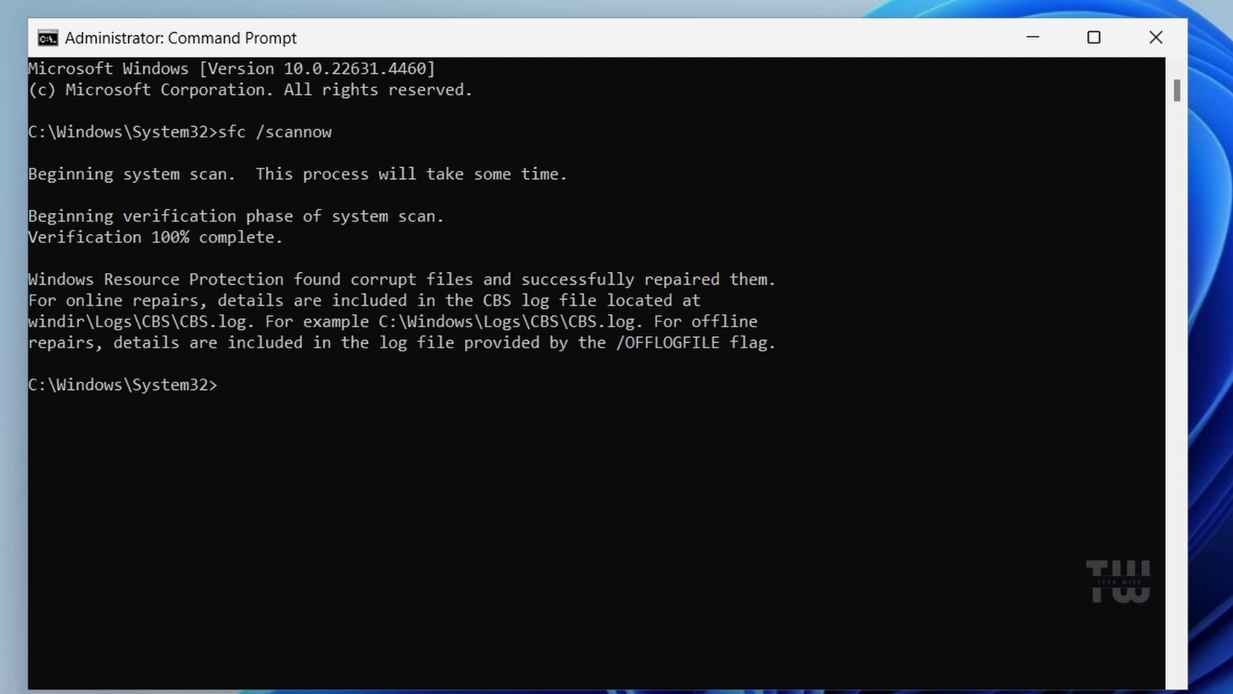
{"action": "left_click_drag", "start_coordinate": [28, 279], "coordinate": [803, 282]}
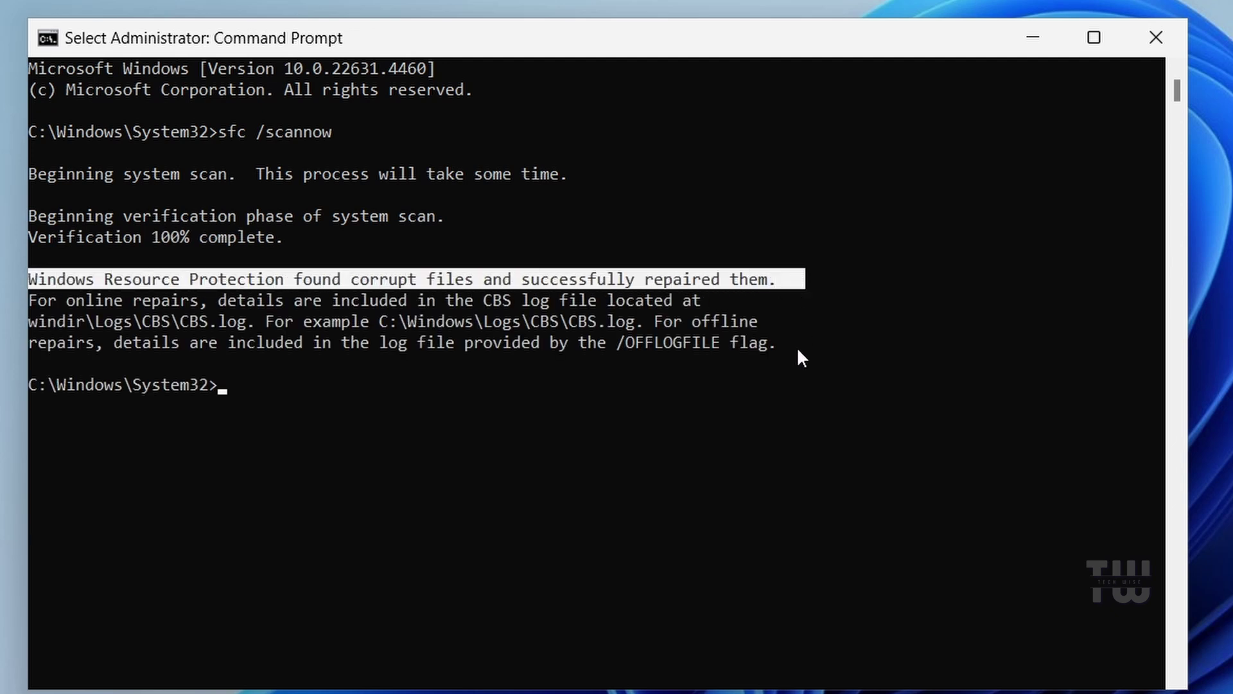
{"action": "left_click", "coordinate": [221, 385]}
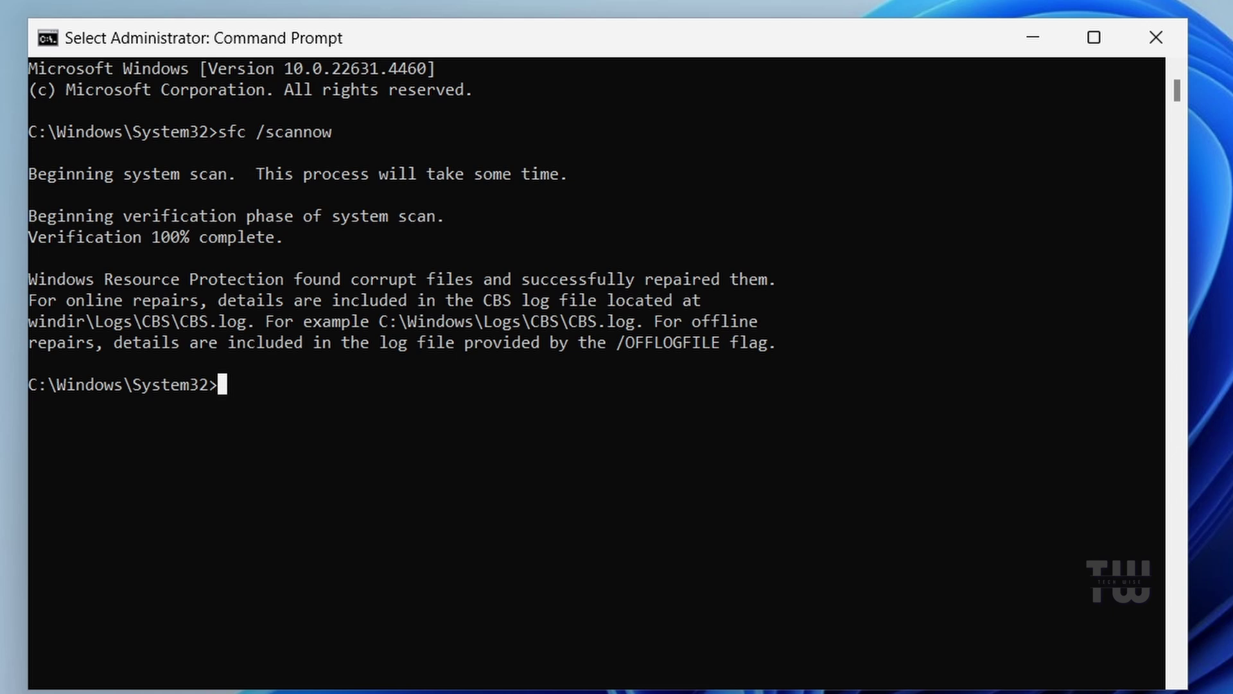
Run DISM /Online /Cleanup-image /restorehealth at the administrator prompt
{"action": "type", "text": "DISM "}
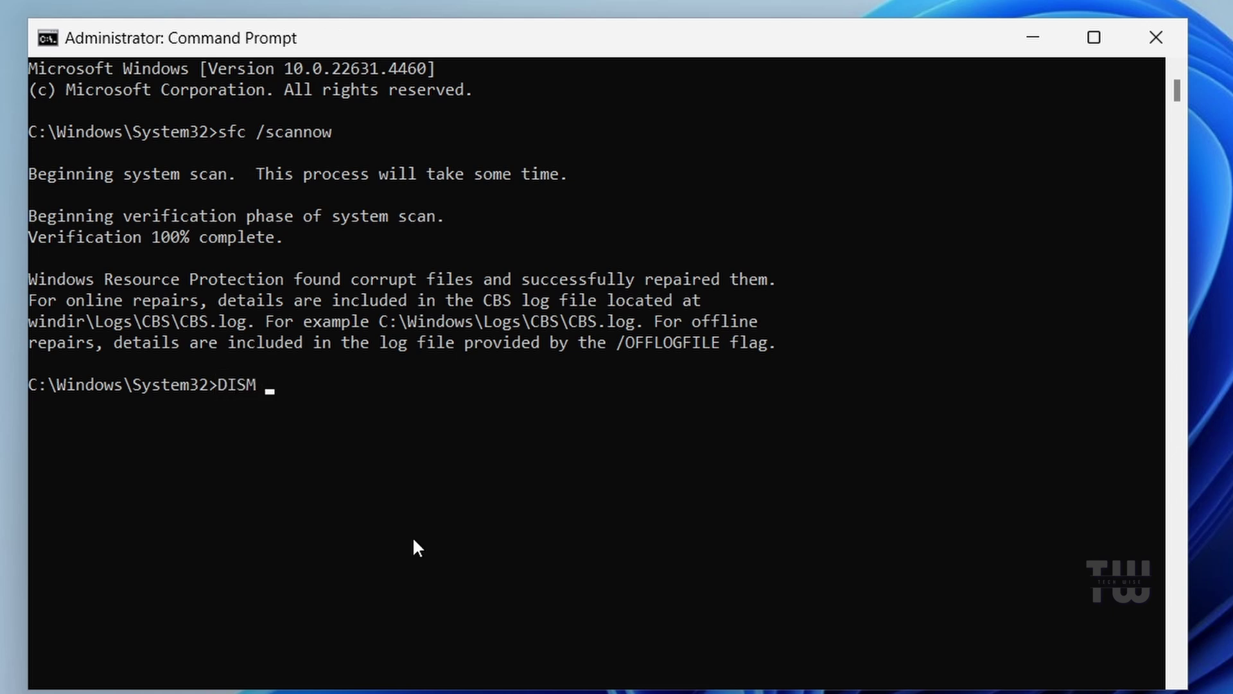
{"action": "type", "text": "/Online /Cleanup-"}
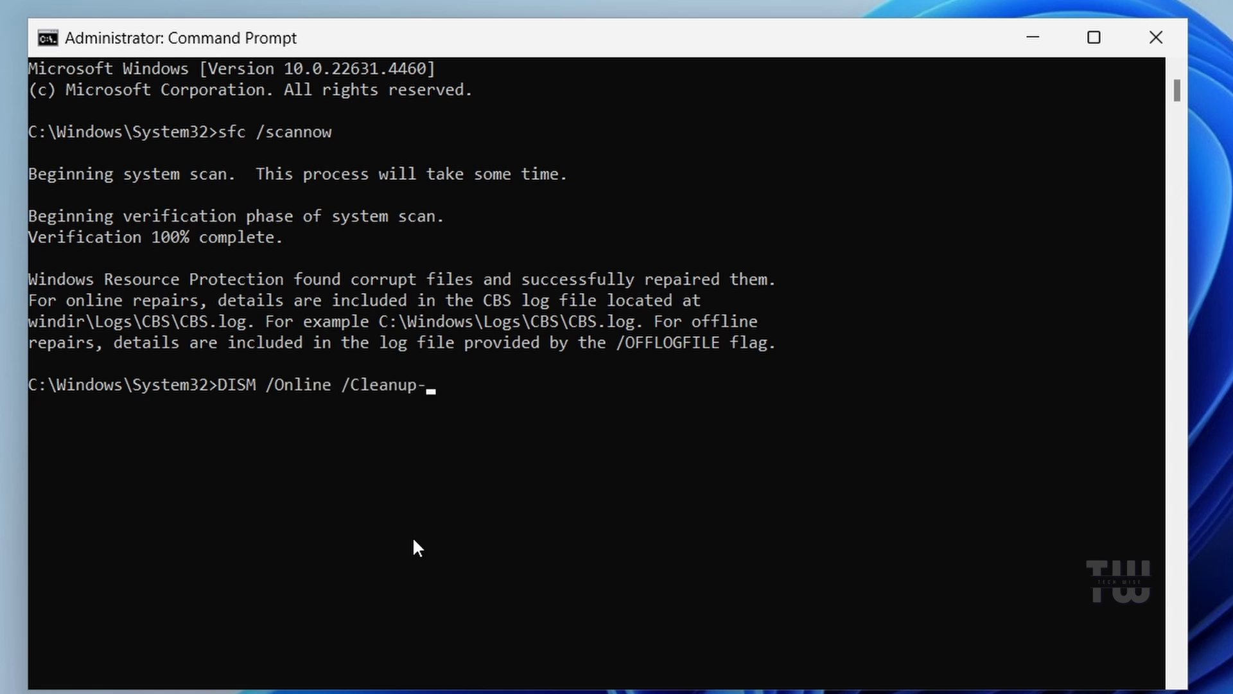
{"action": "type", "text": "image /restorehealt"}
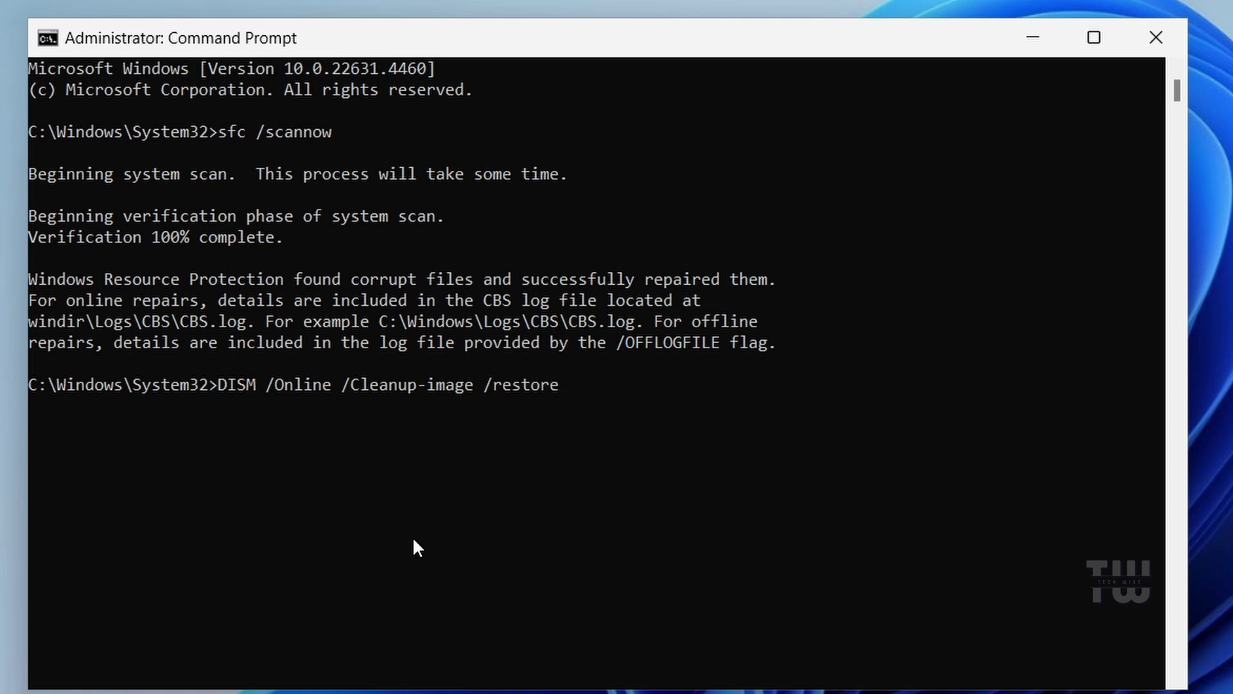
{"action": "type", "text": "h"}
{"action": "key", "text": "Return"}
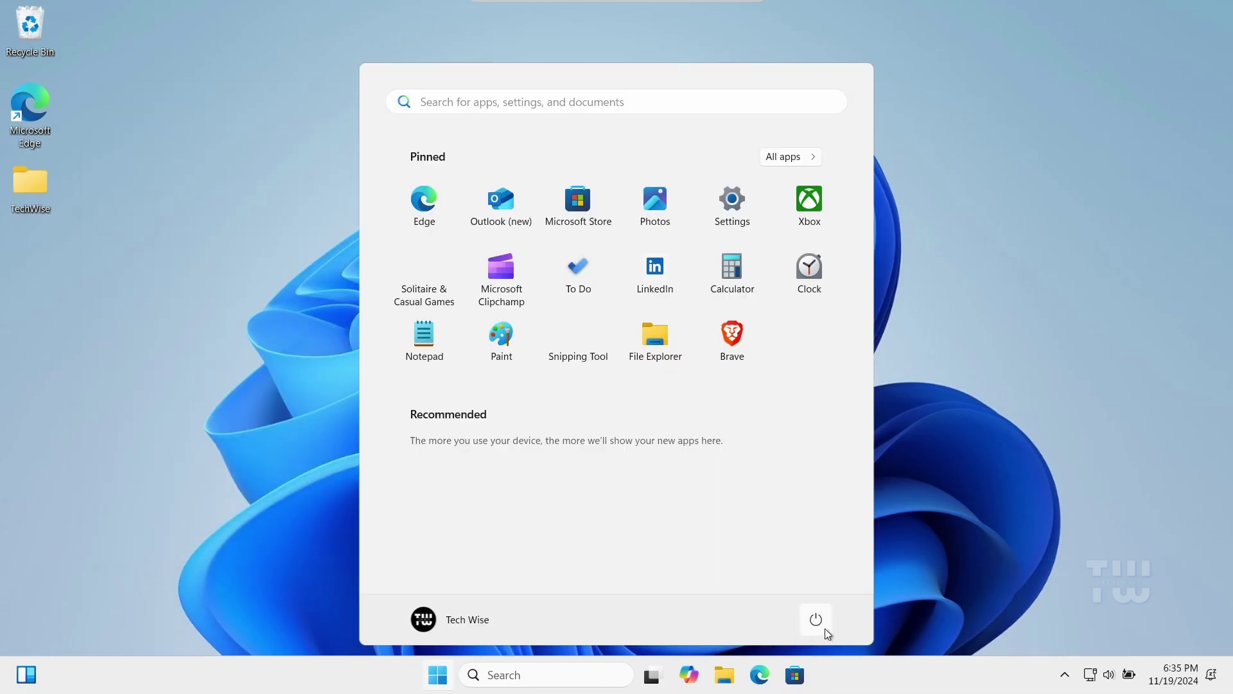
Choose Restart from the Start menu's Power options
{"action": "left_click", "coordinate": [825, 629]}
{"action": "left_click", "coordinate": [989, 566]}
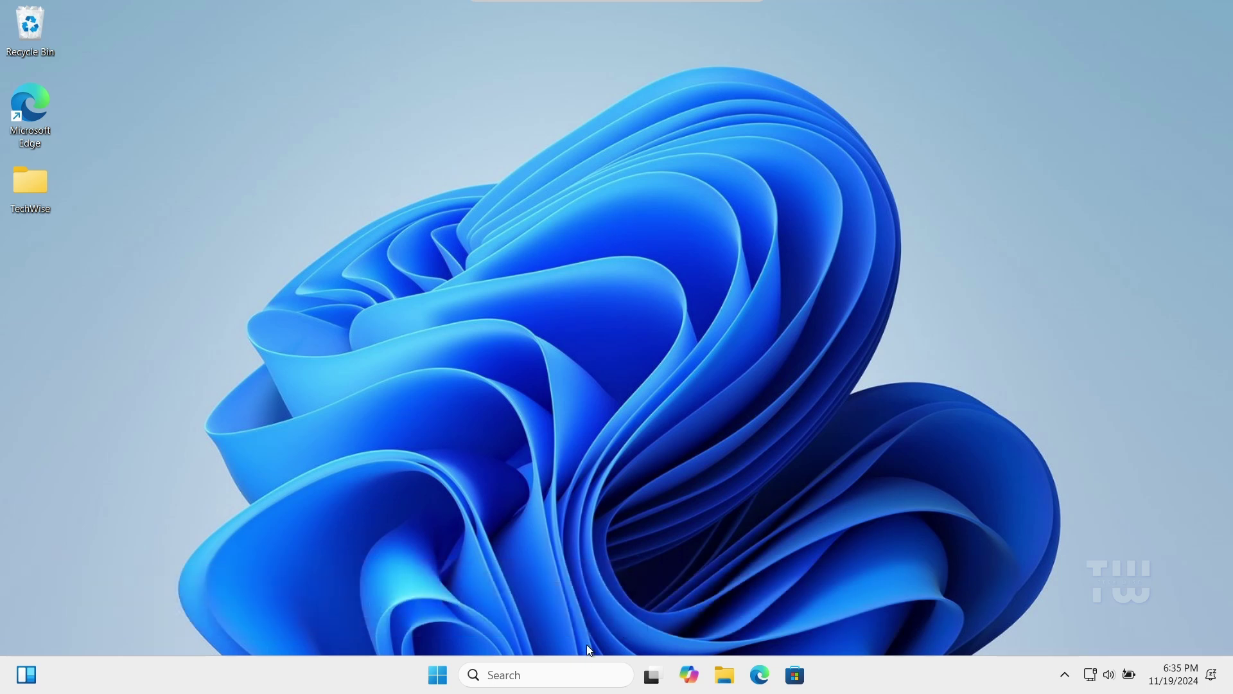
{"action": "left_click", "coordinate": [560, 676]}
{"action": "type", "text": "ap"}
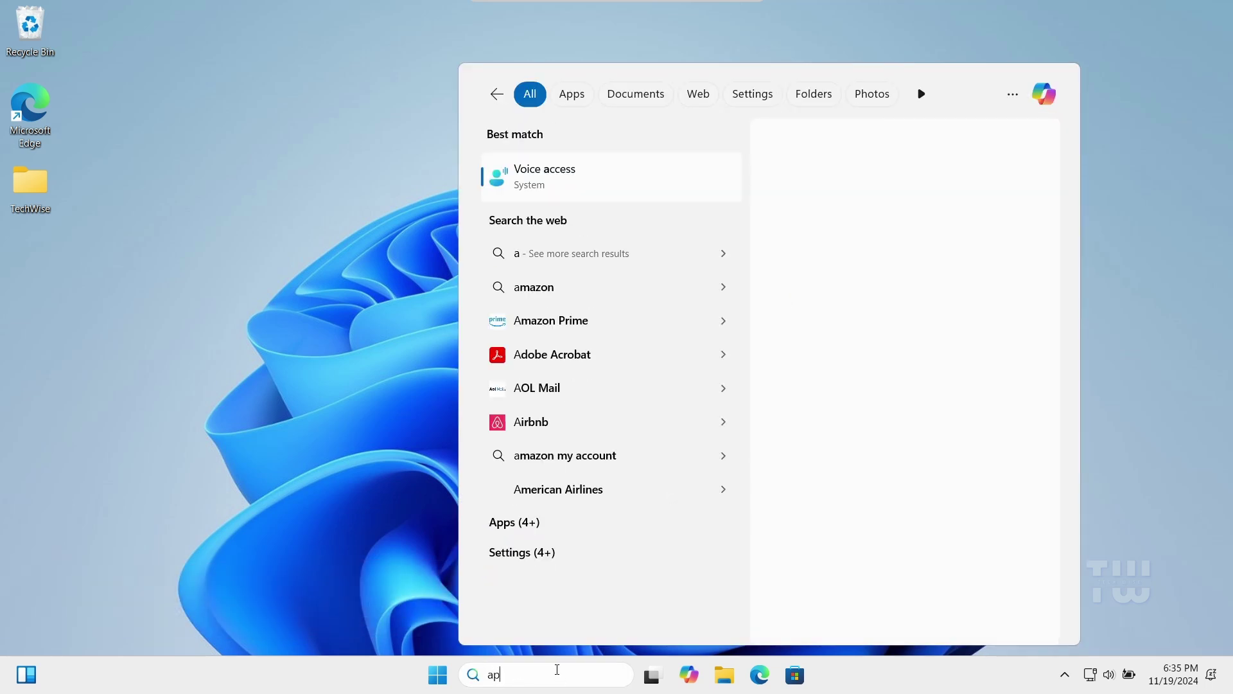
{"action": "type", "text": "pwiz.cpl"}
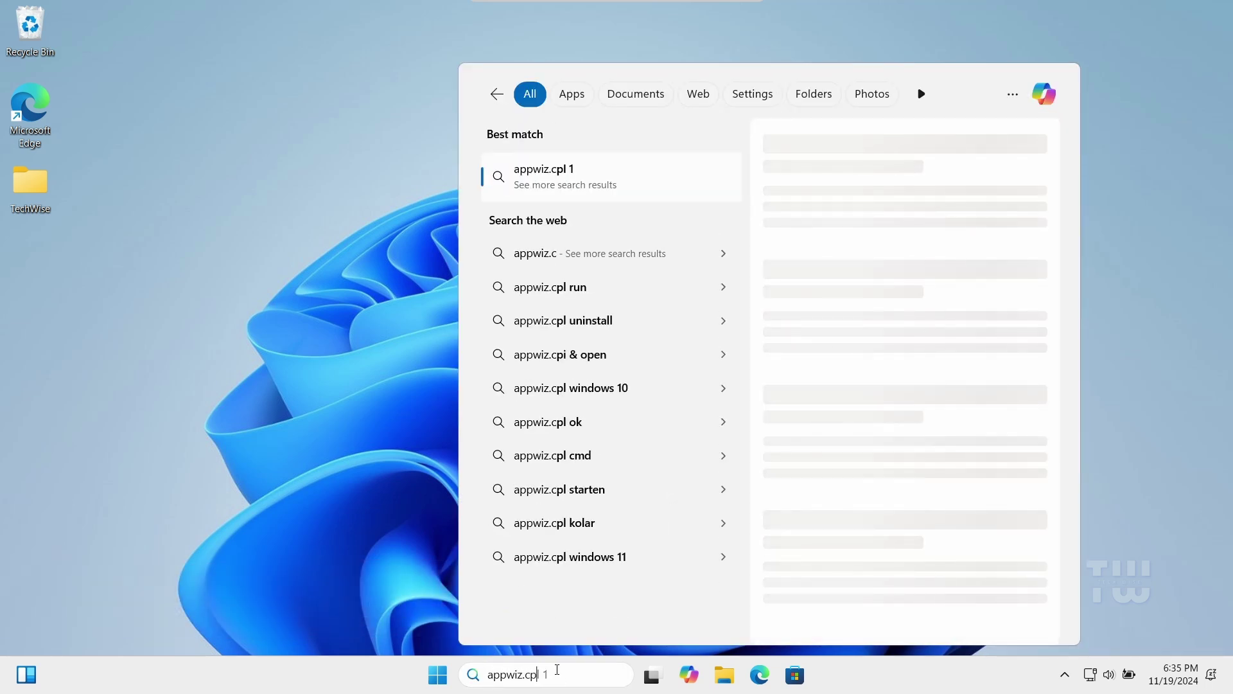
{"action": "key", "text": "Return"}
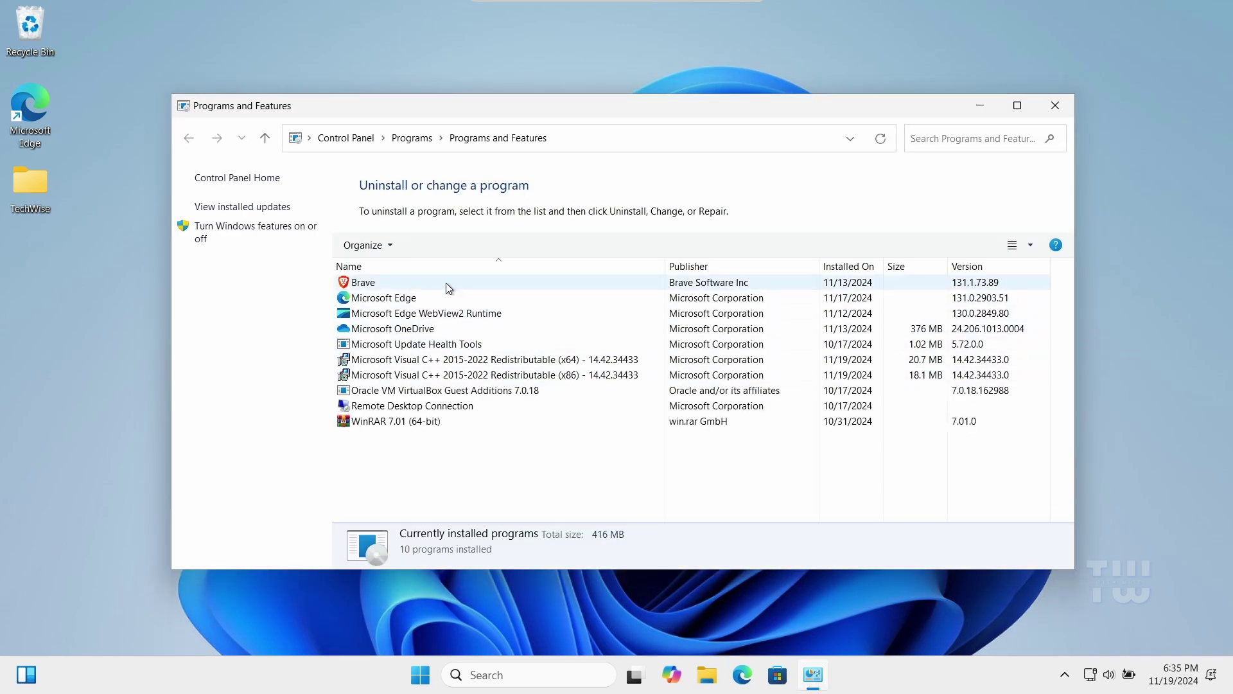
{"action": "left_click", "coordinate": [448, 284]}
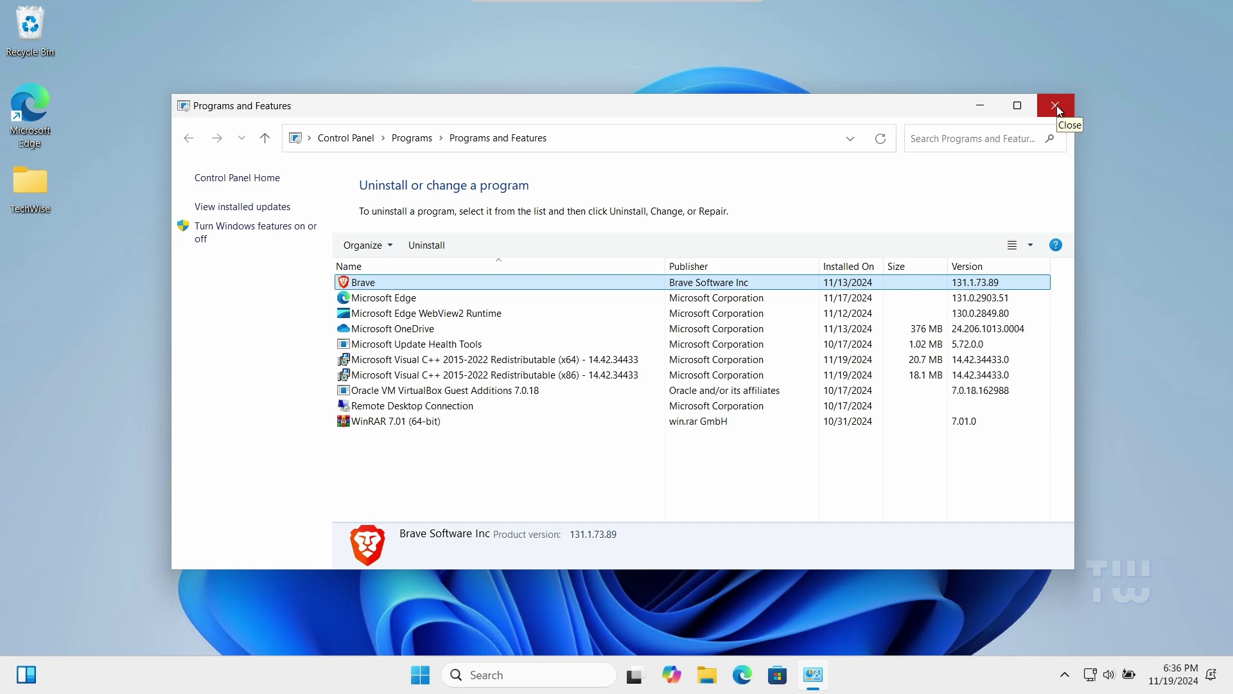
{"action": "left_click", "coordinate": [1056, 106]}
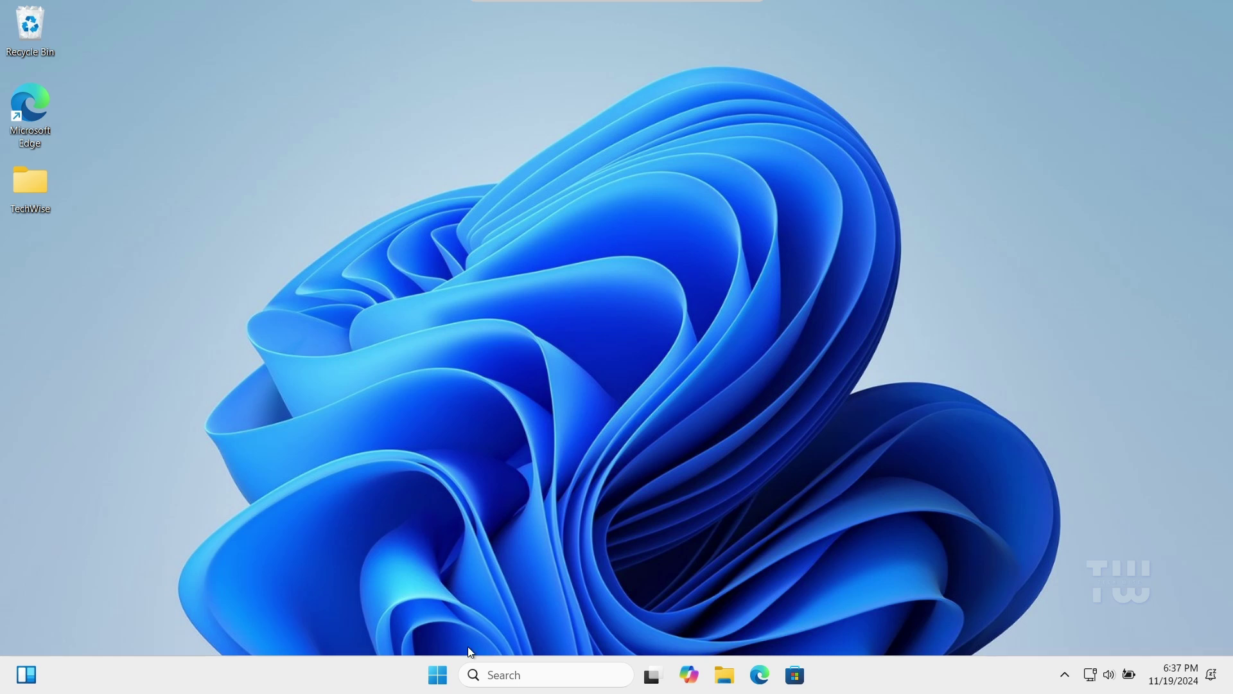
Open Settings from the Start quick-link menu, go to System > Recovery, and launch Reset PC
{"action": "left_click", "coordinate": [438, 676]}
{"action": "right_click", "coordinate": [438, 675]}
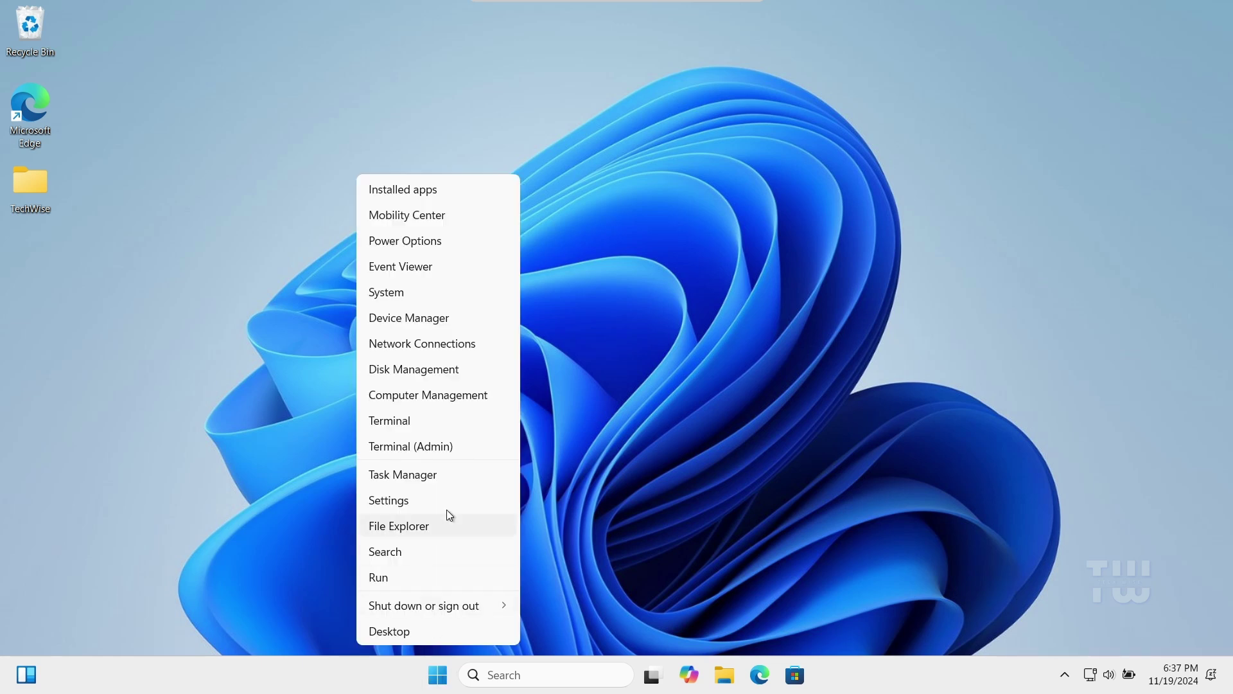
{"action": "left_click", "coordinate": [426, 502]}
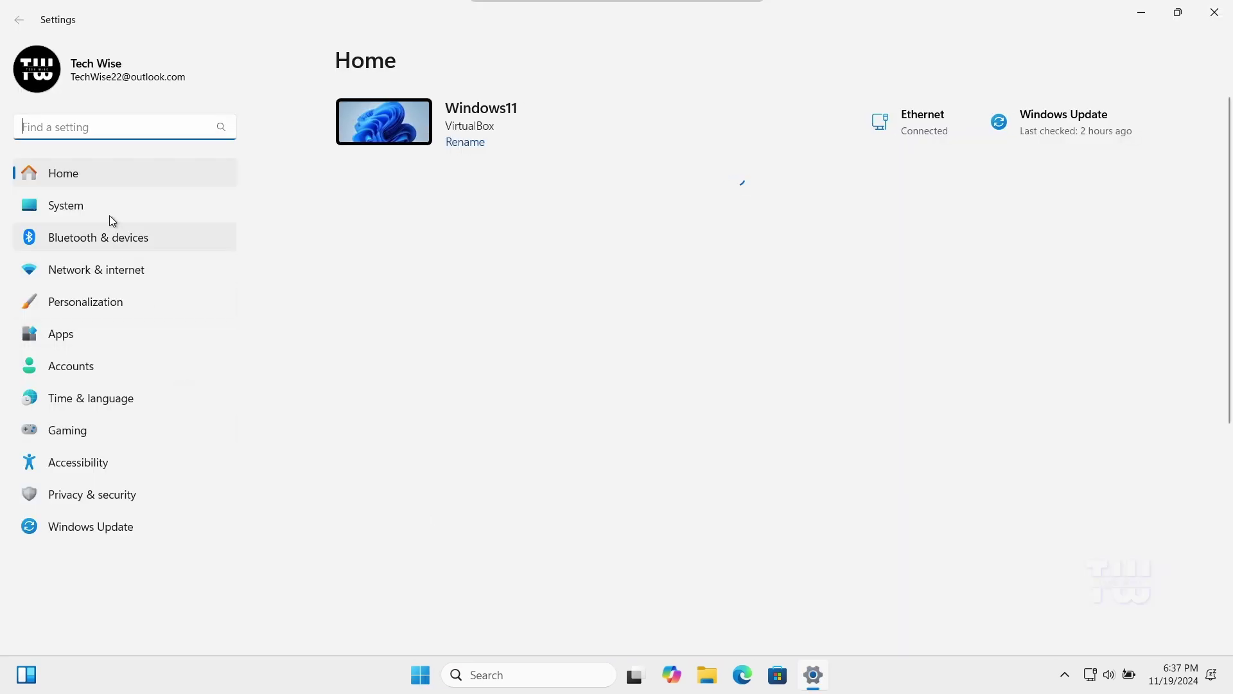
{"action": "left_click", "coordinate": [109, 212]}
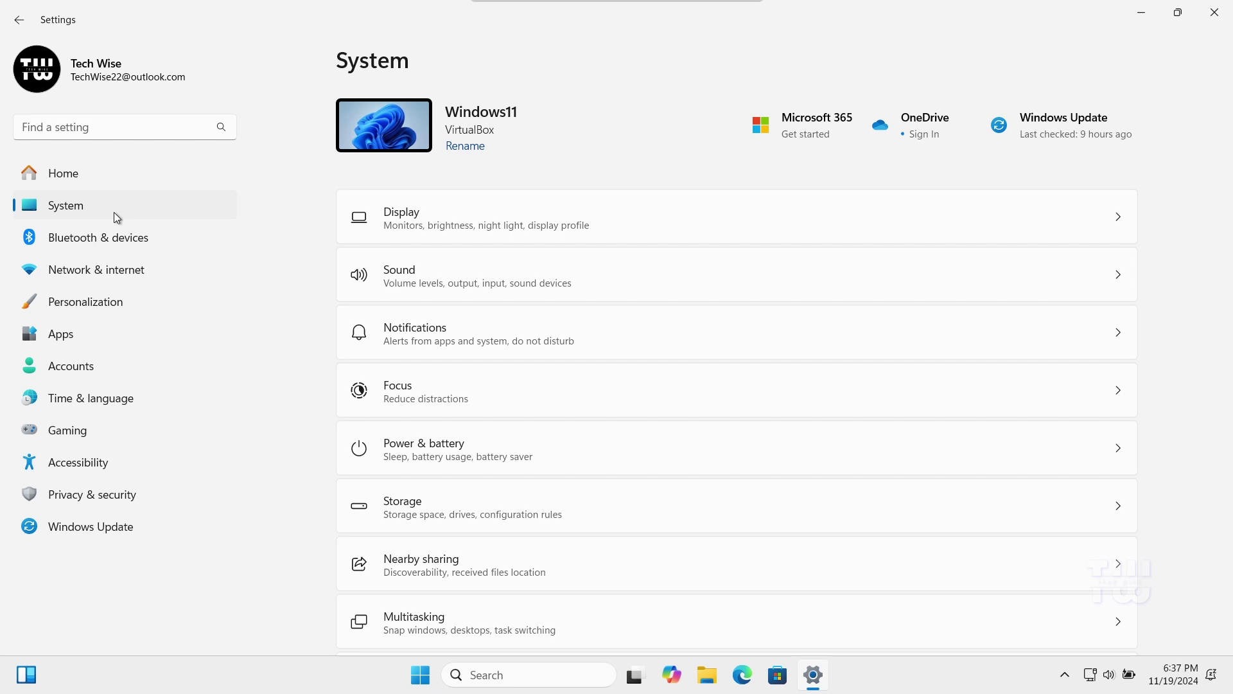
{"action": "scroll", "coordinate": [499, 321], "scroll_direction": "down", "scroll_amount": 6}
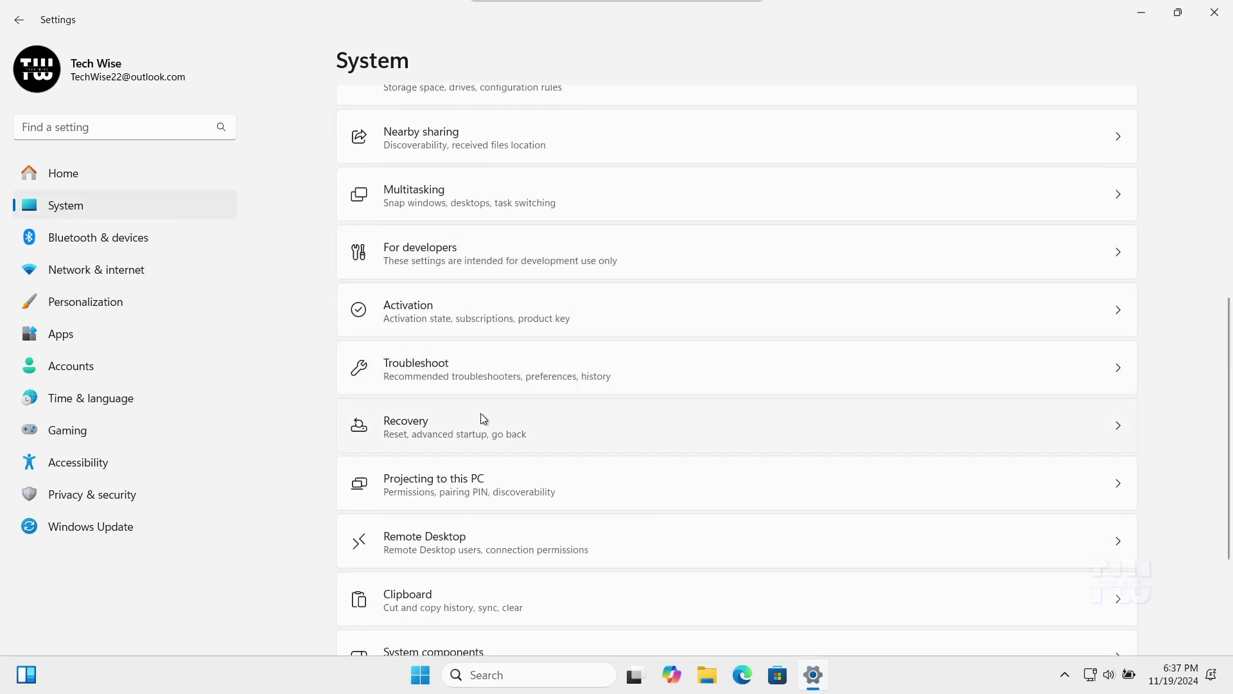
{"action": "left_click", "coordinate": [523, 428]}
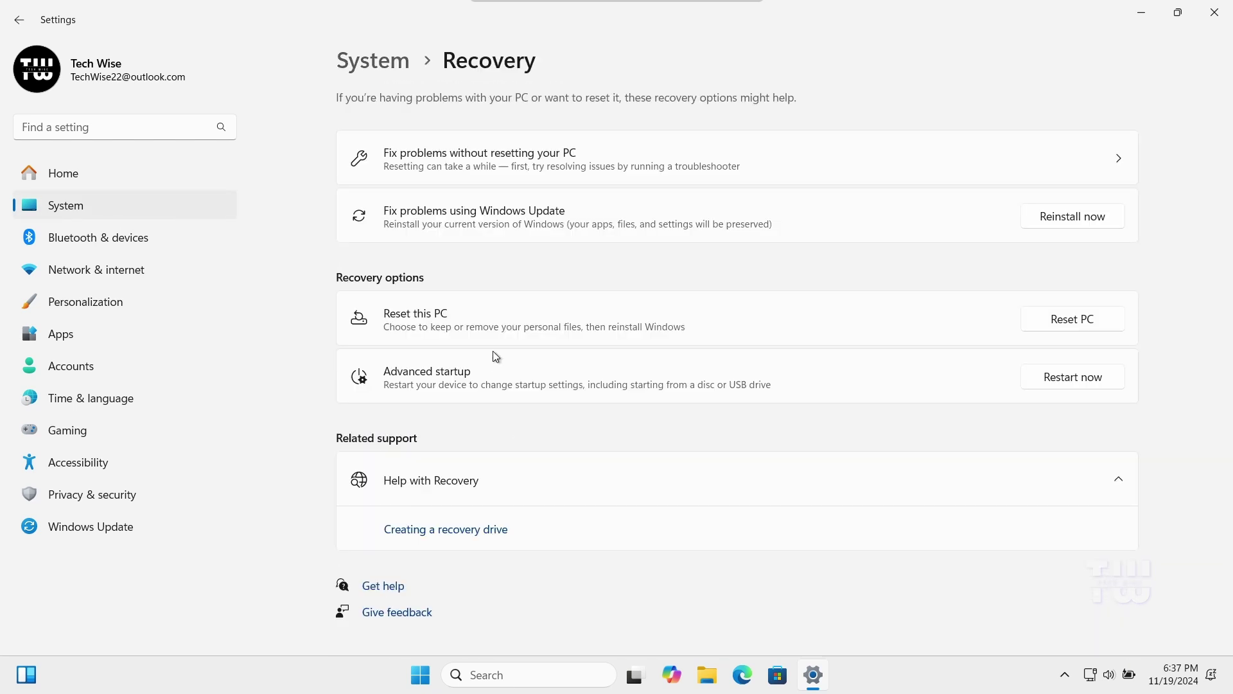
{"action": "left_click", "coordinate": [1082, 327]}
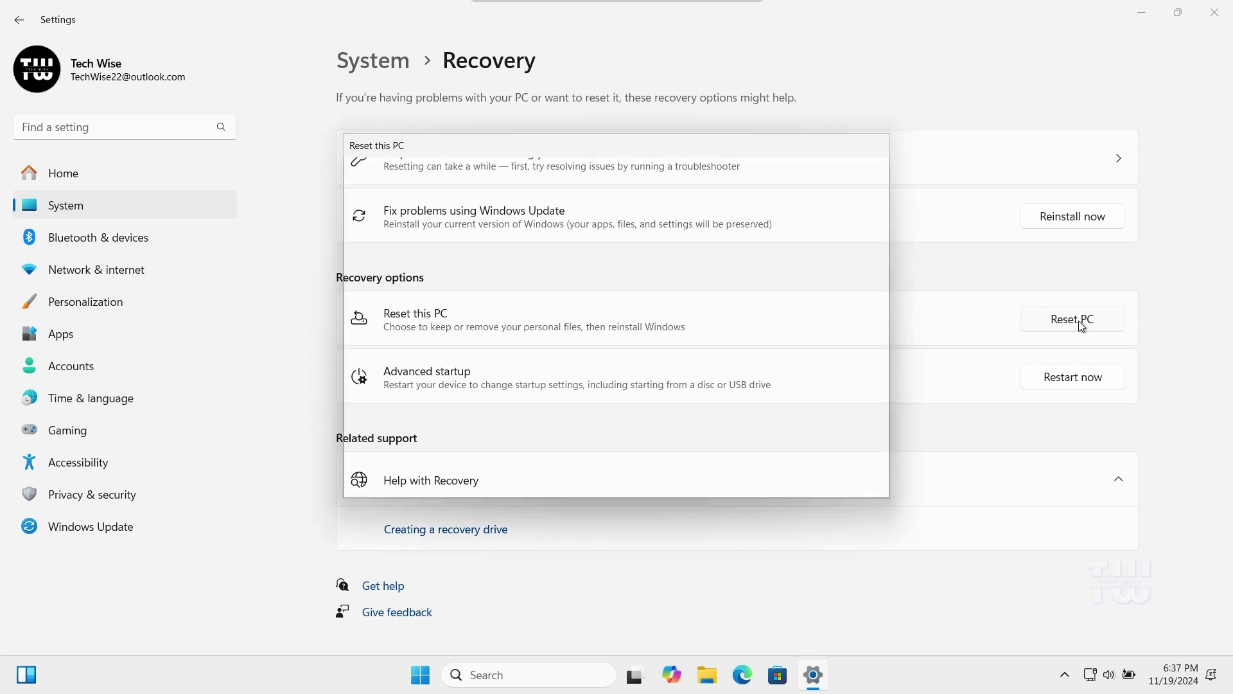